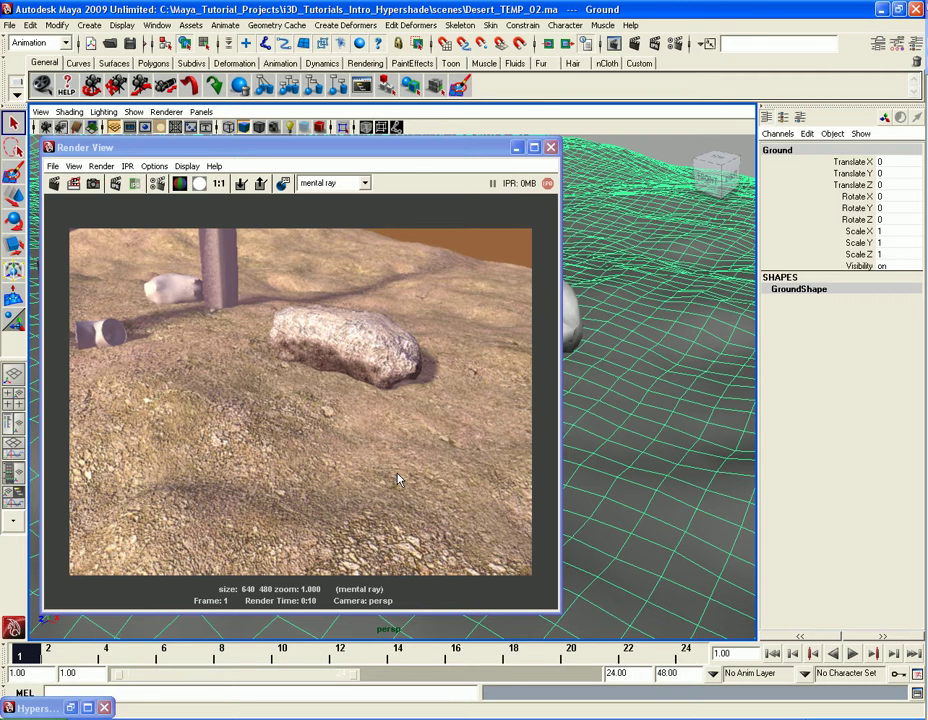
Step: Restore the minimized Hypershade window showing the ground's lambert3 material network
left_click(36, 708)
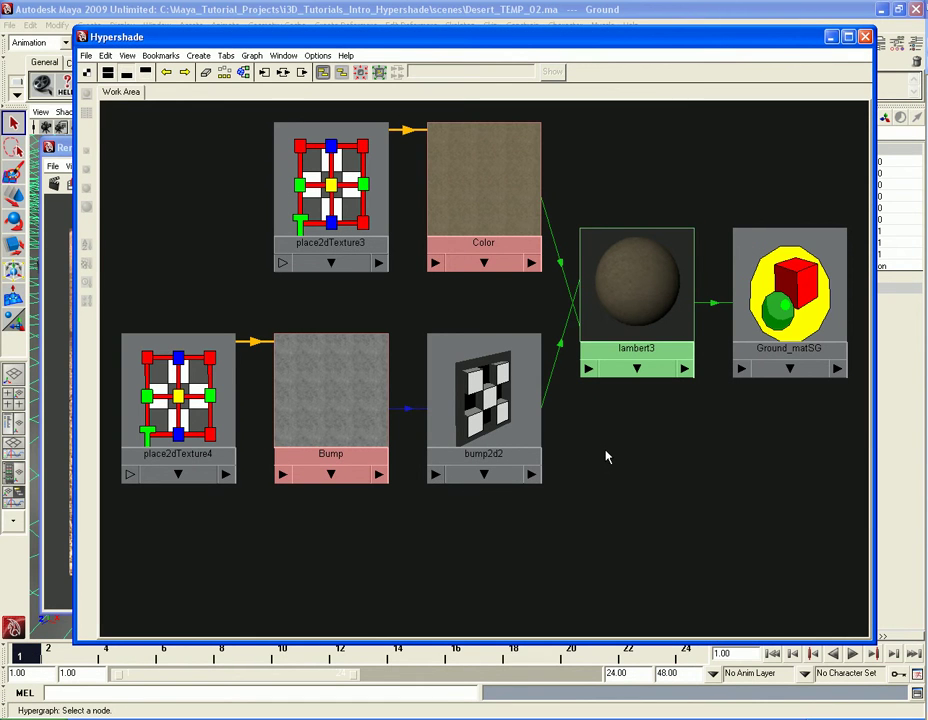
Step: Check the Color texture node, then display the Create Maya Nodes bar beside the graph
mouse_move(581, 292)
left_click(445, 197)
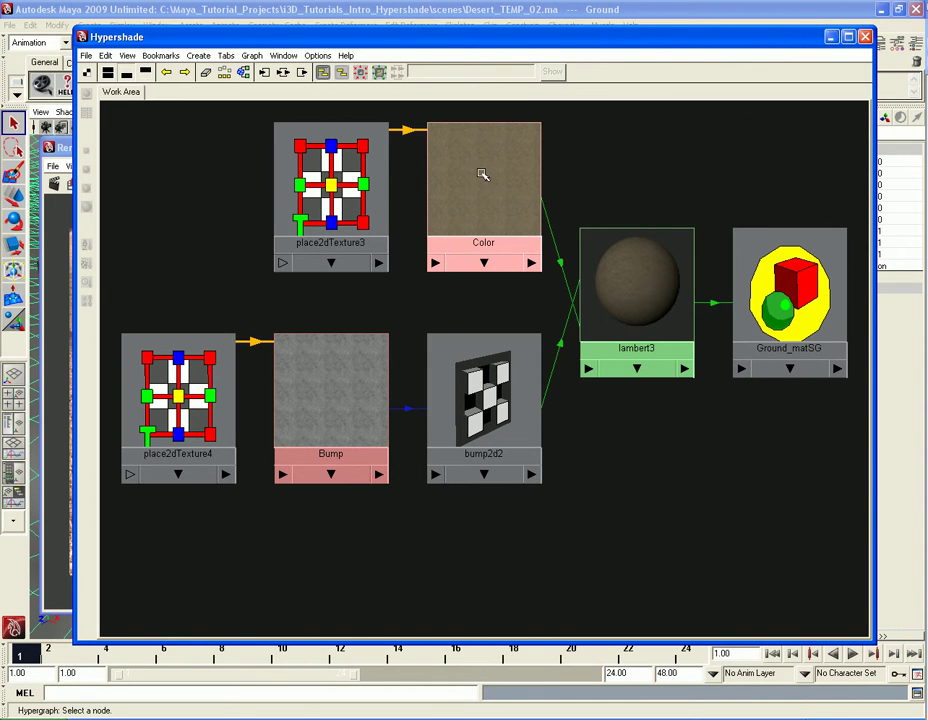
left_click(620, 440)
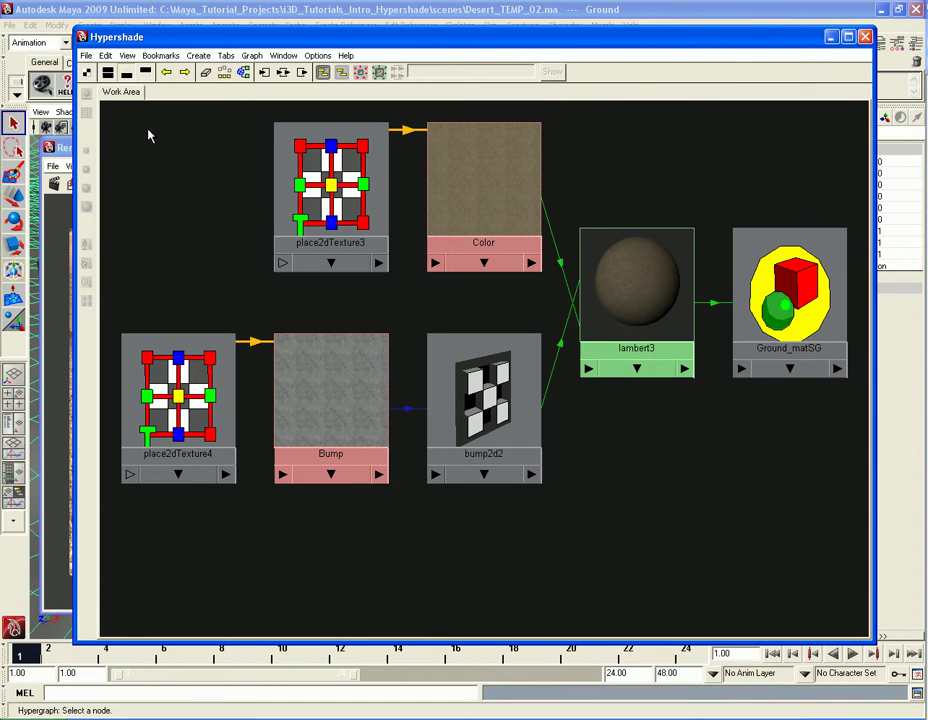
left_click(88, 73)
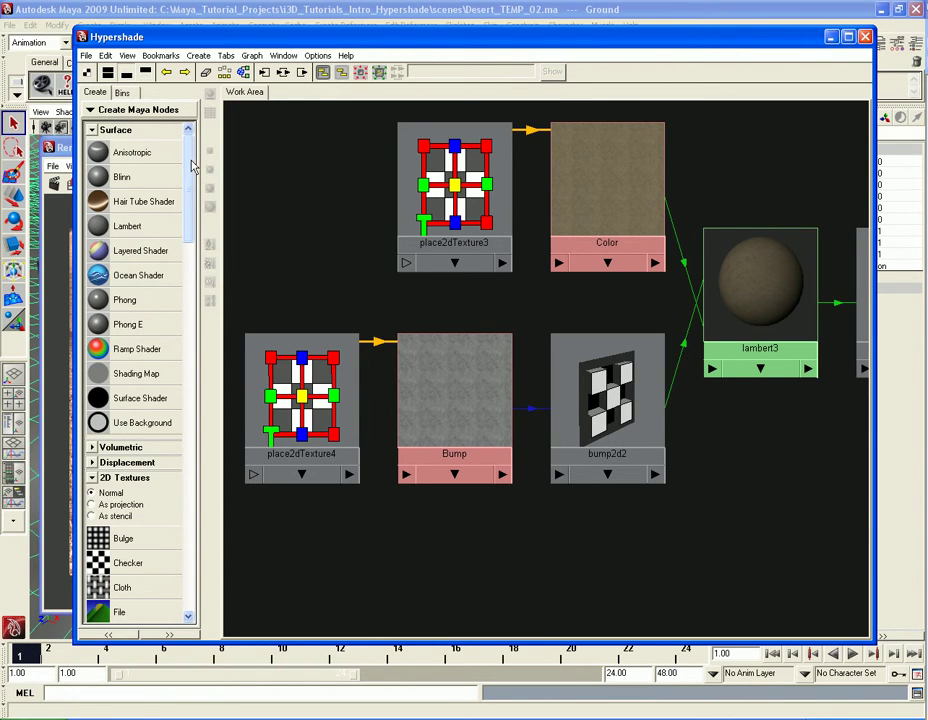
Step: From the standard Maya 2D Textures list, create a File texture node, file3, then hide the list
left_click(131, 109)
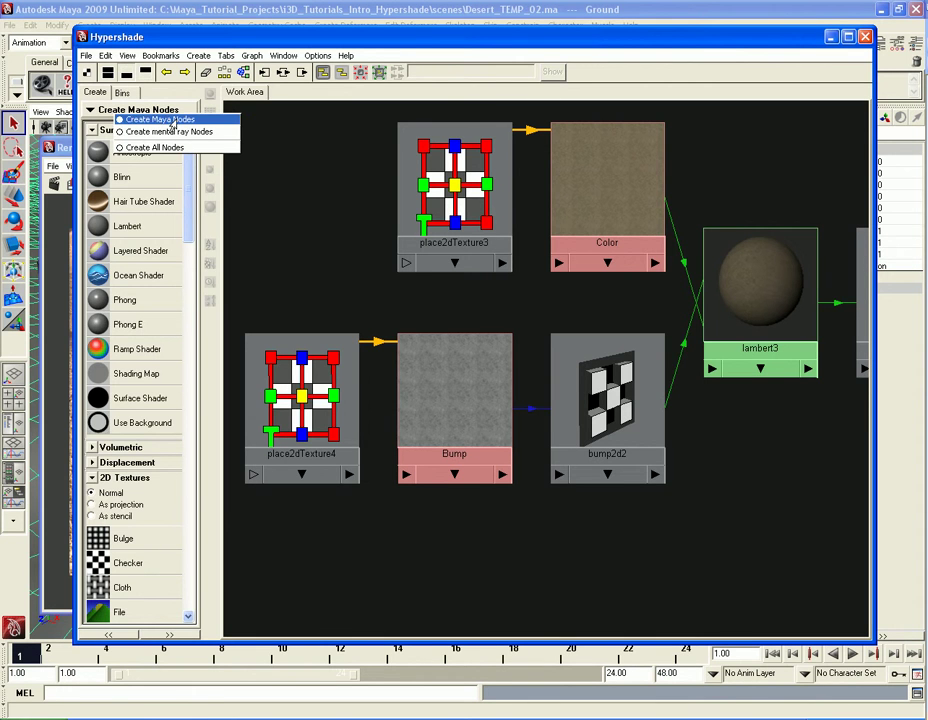
left_click(131, 119)
left_click(160, 109)
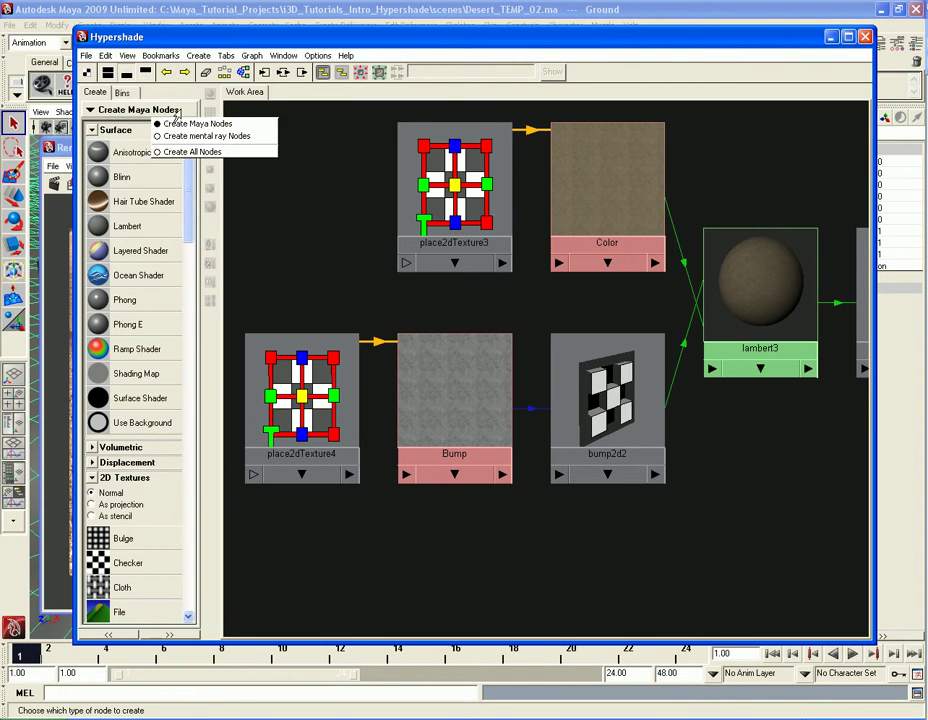
left_click(182, 133)
left_click(180, 109)
left_click(184, 121)
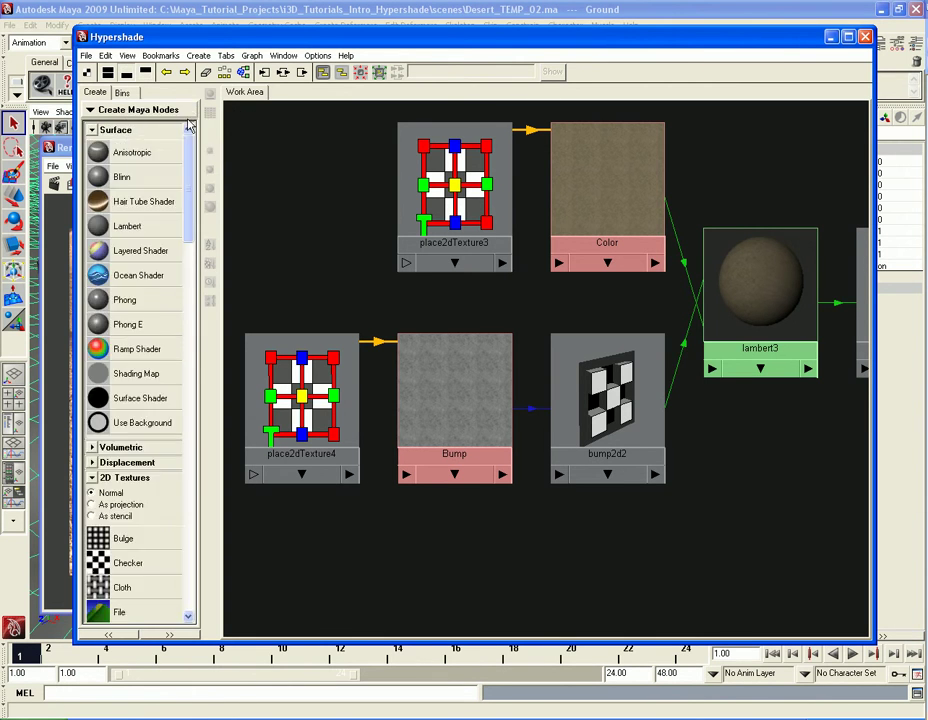
left_click_drag(190, 162, 190, 221)
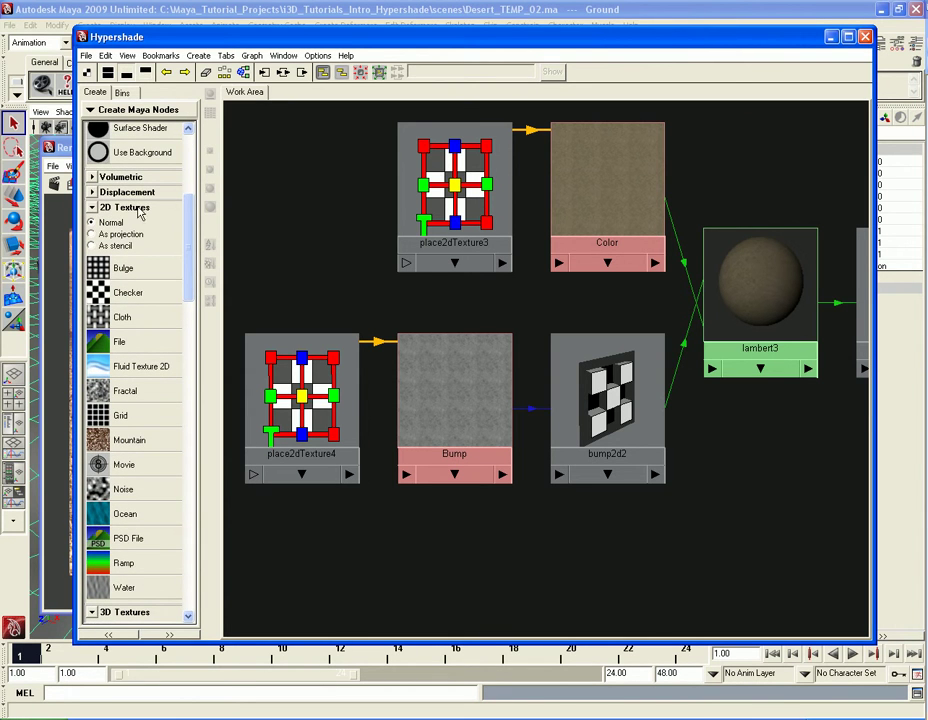
left_click(141, 345)
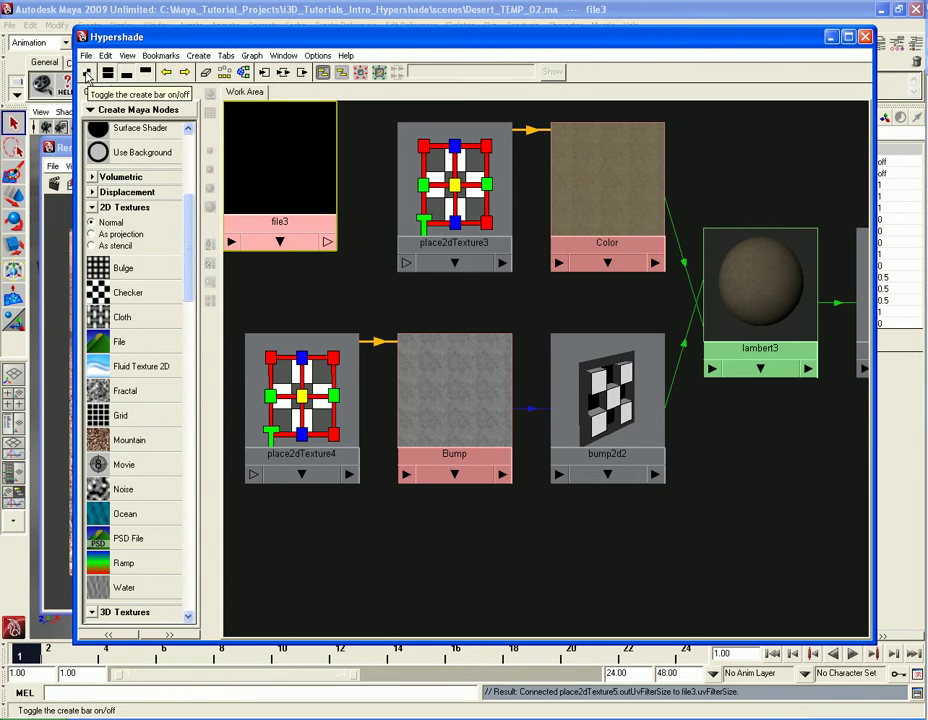
left_click(88, 76)
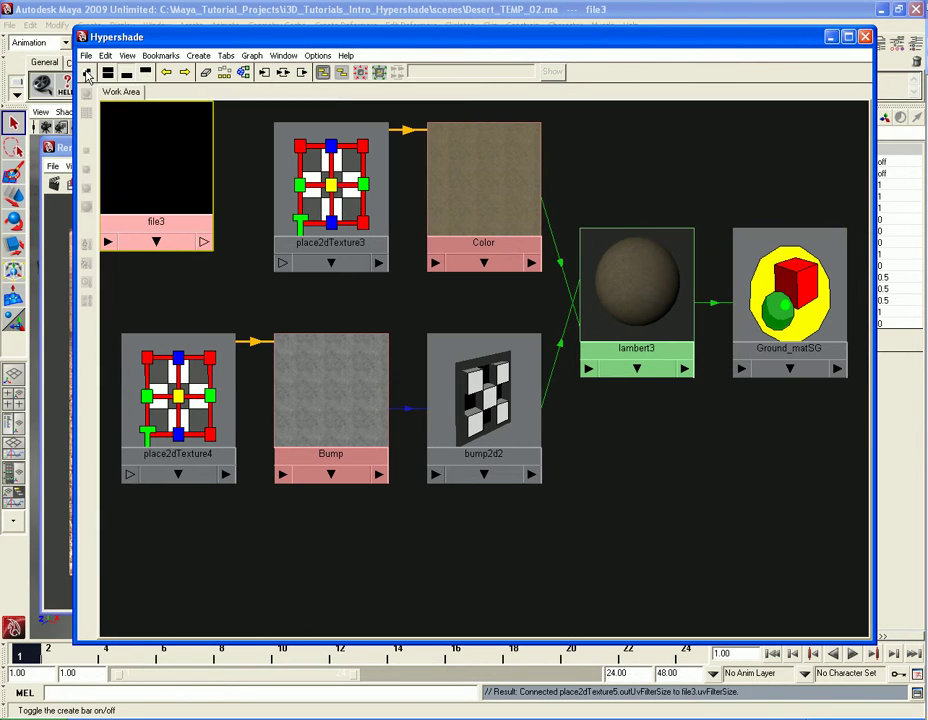
Step: Rearrange and frame the graph, placing file3 and place2dTexture5 below the bump network
left_click(224, 74)
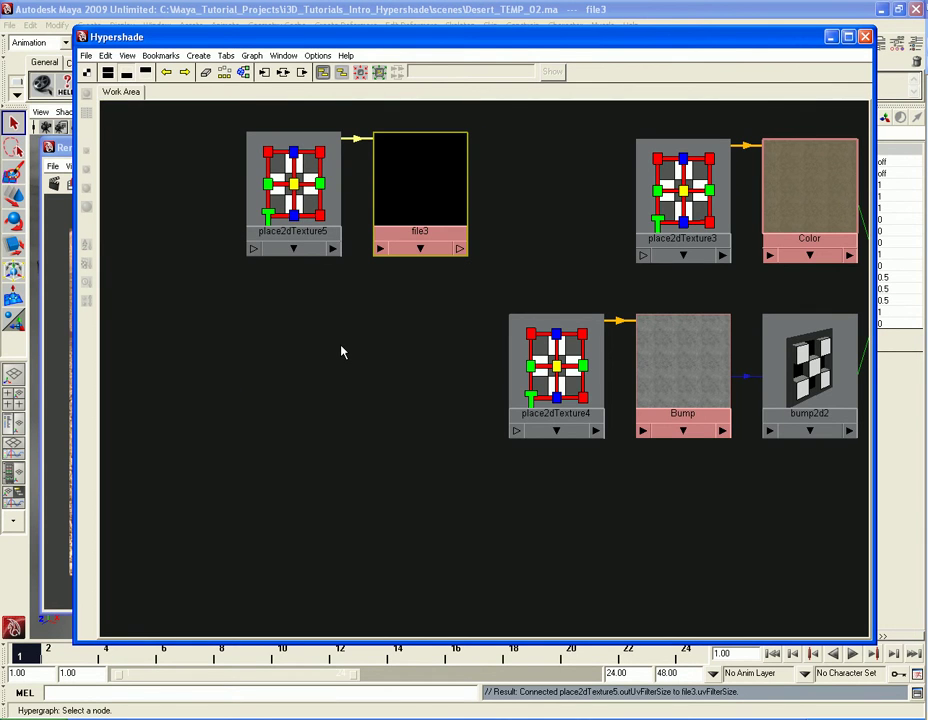
key("a")
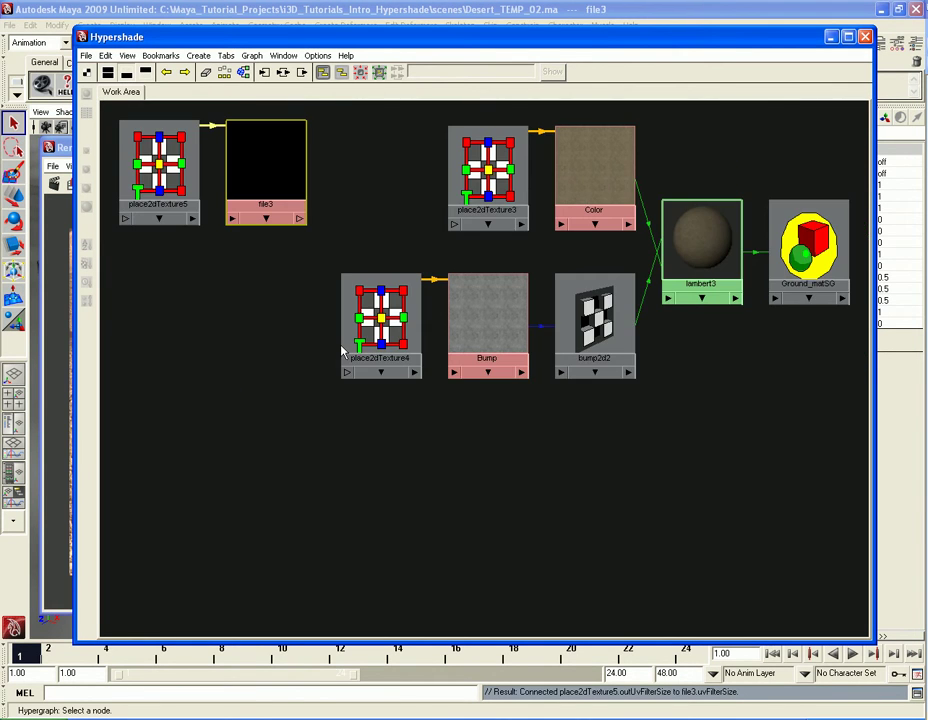
left_click_drag(155, 256, 587, 484)
left_click(632, 462)
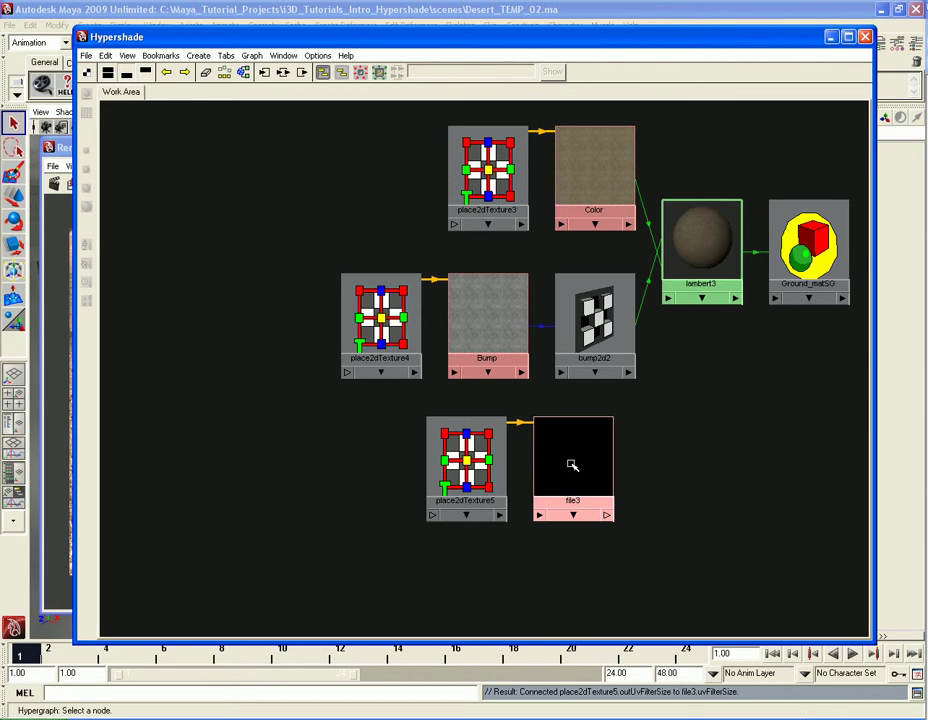
Step: Load Ground_CavMap.jpg as file3's image and open it in the external viewer
double_click(570, 460)
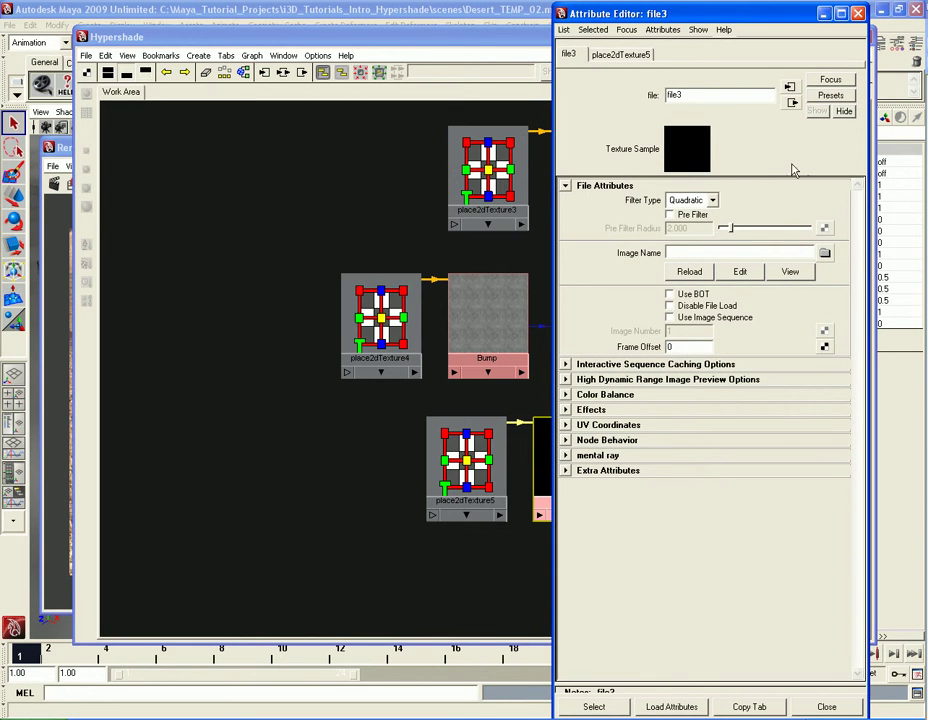
left_click(824, 254)
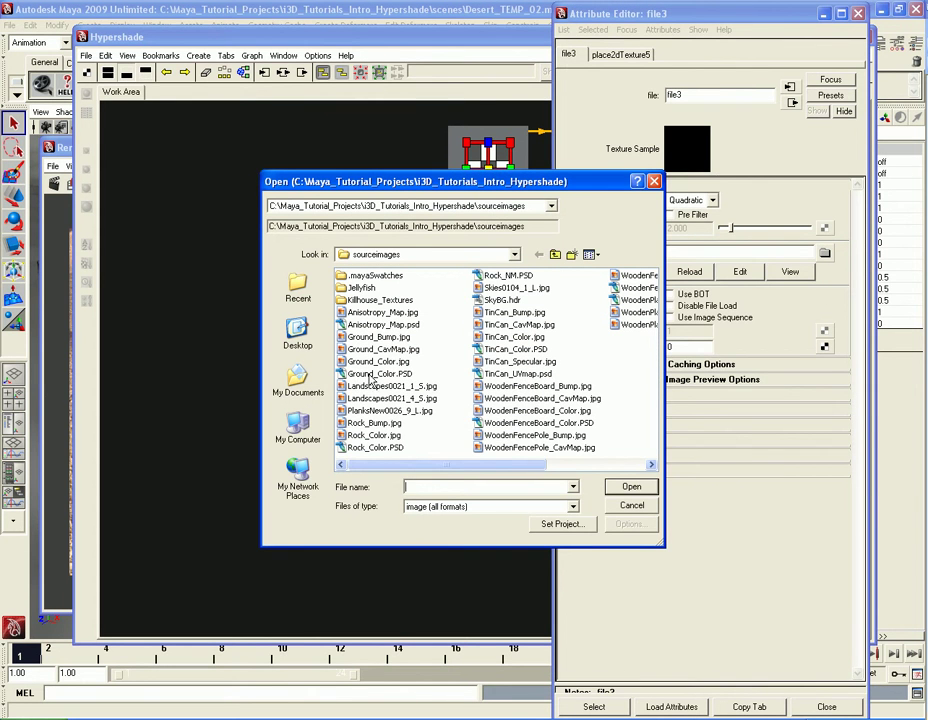
left_click(360, 350)
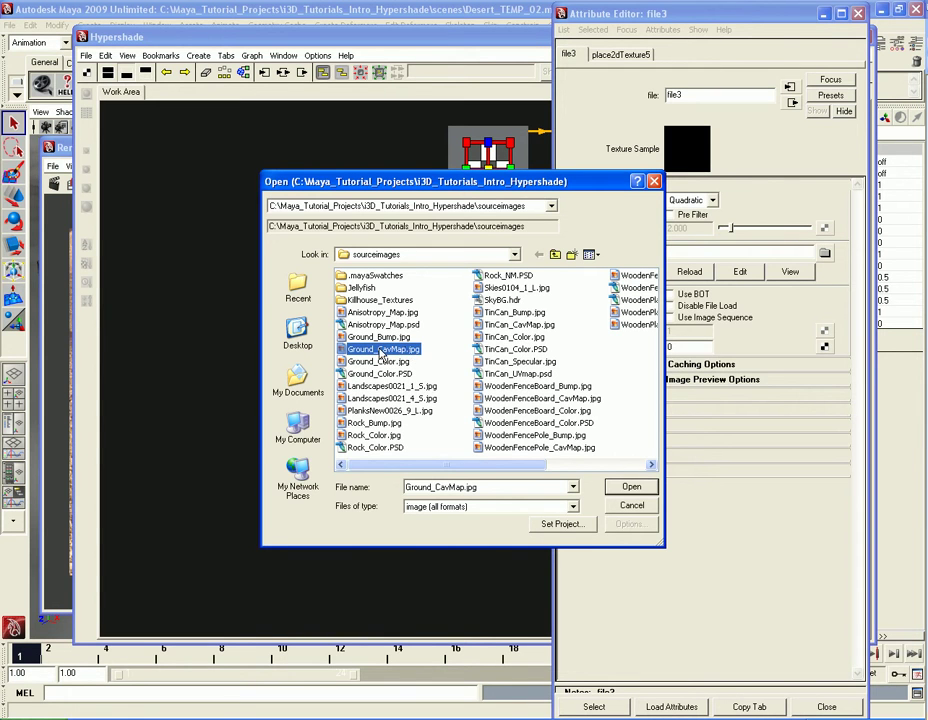
double_click(384, 349)
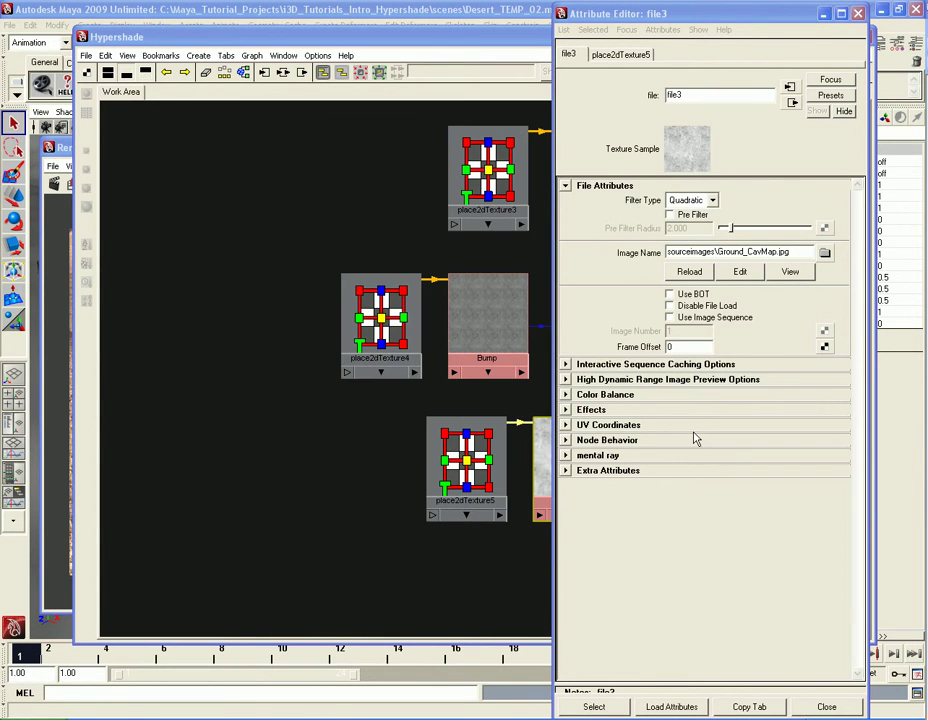
left_click(695, 152)
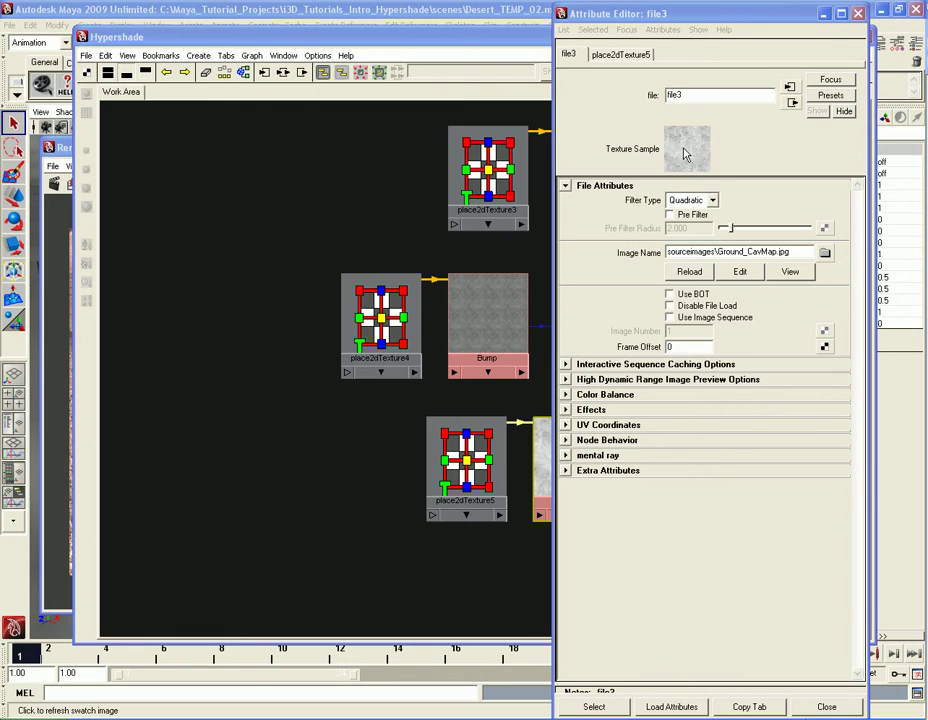
left_click(793, 273)
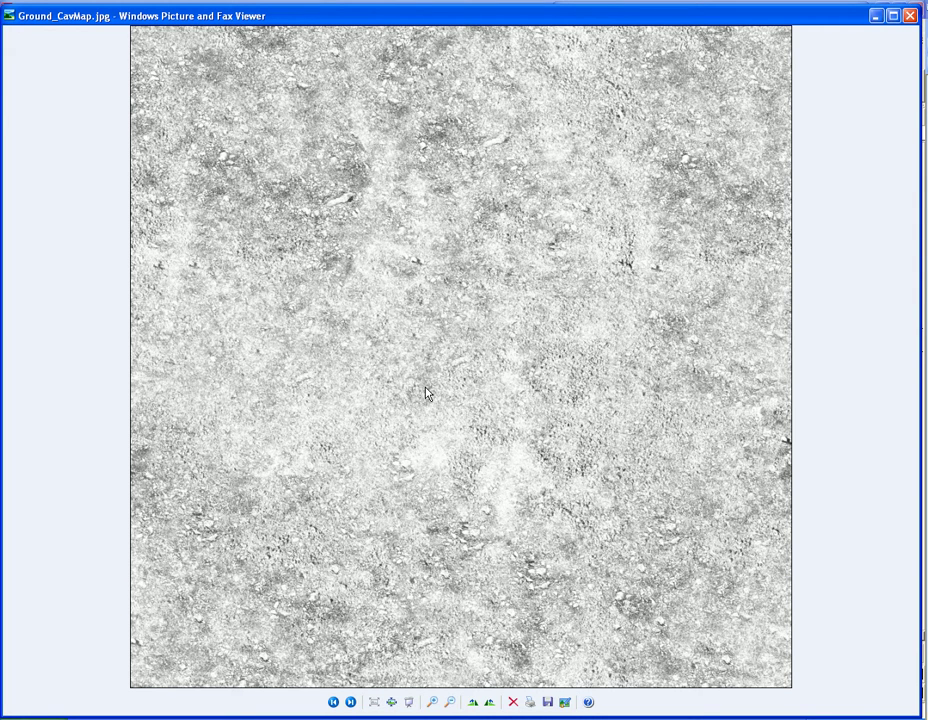
Step: Close Windows Picture and Fax Viewer after inspecting the grey Ground_CavMap.jpg cavity image
left_click(910, 15)
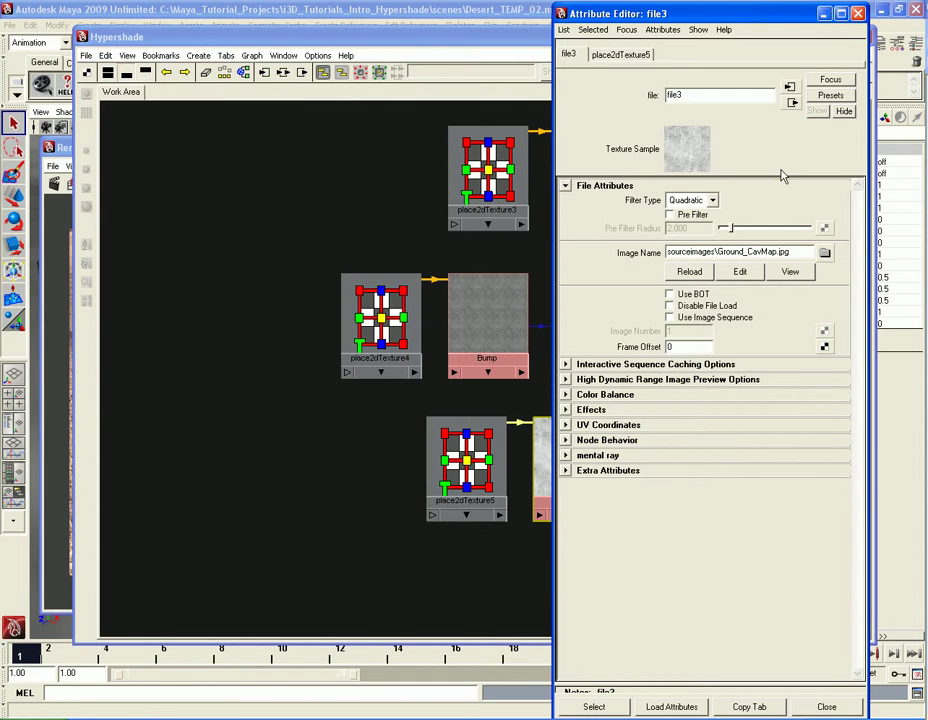
Step: Close file3's attributes and middle-drag file3 onto lambert3, bringing up lambert3's attributes
left_click(857, 13)
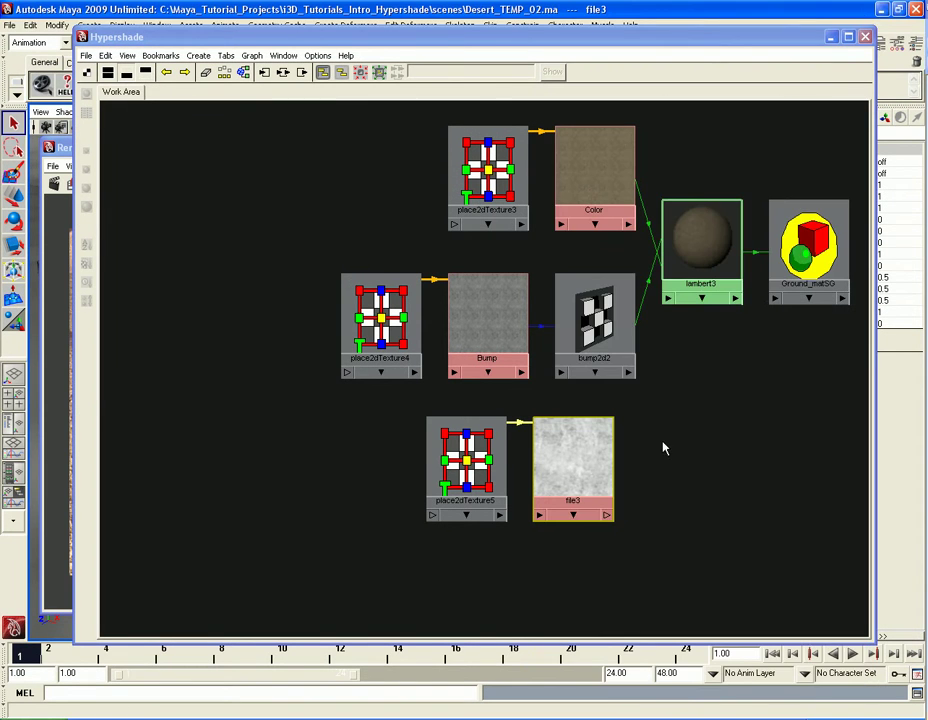
middle_click_drag(576, 489, 697, 258)
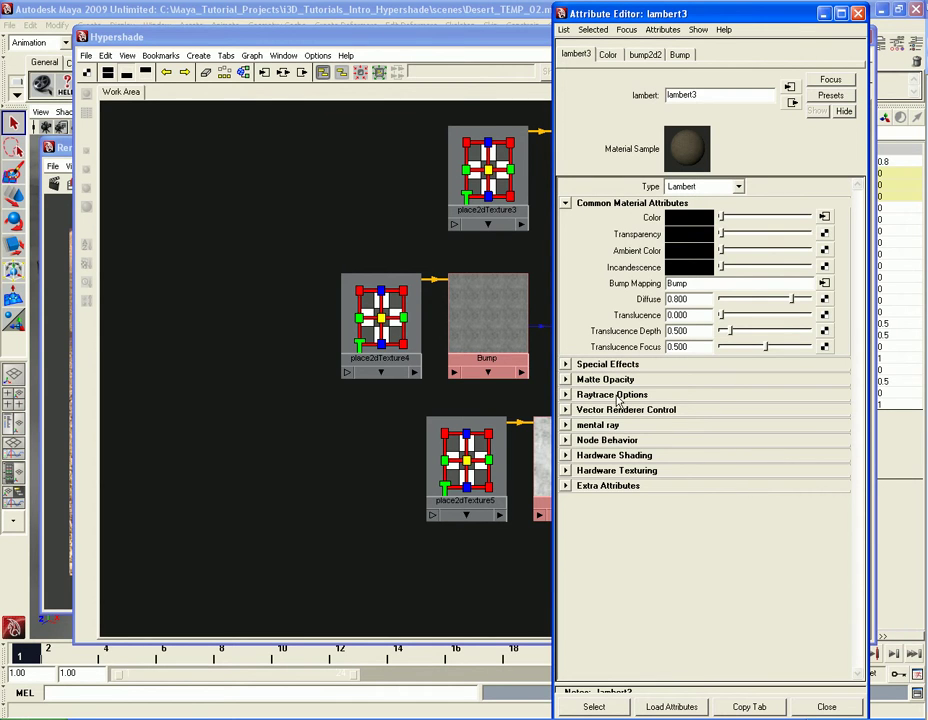
Step: Expand and collapse lambert3's Raytrace Options, then close its Attribute Editor
left_click(612, 394)
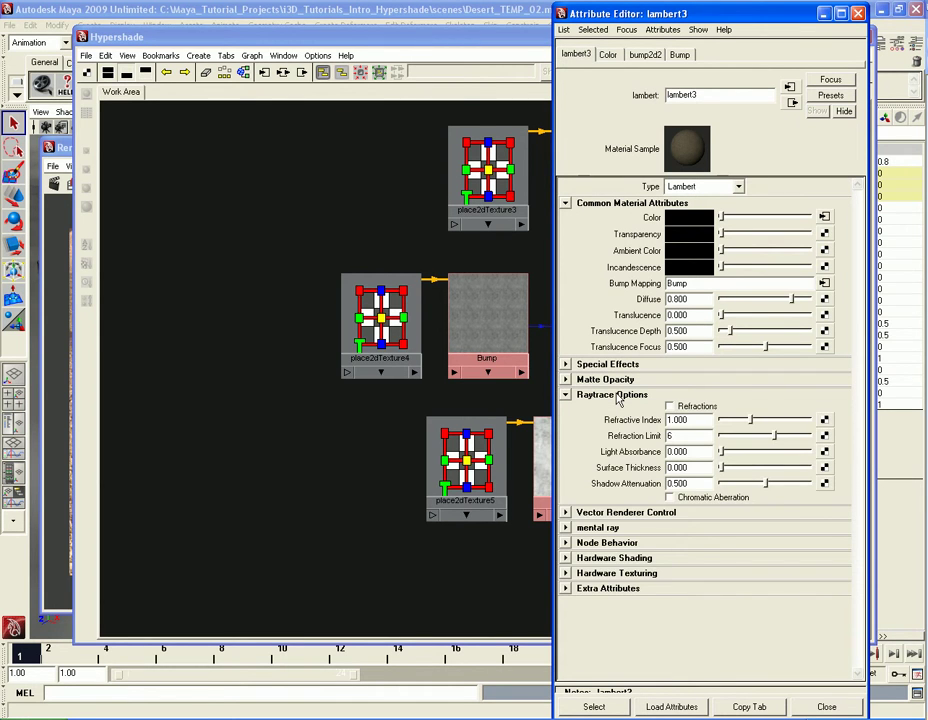
left_click(616, 396)
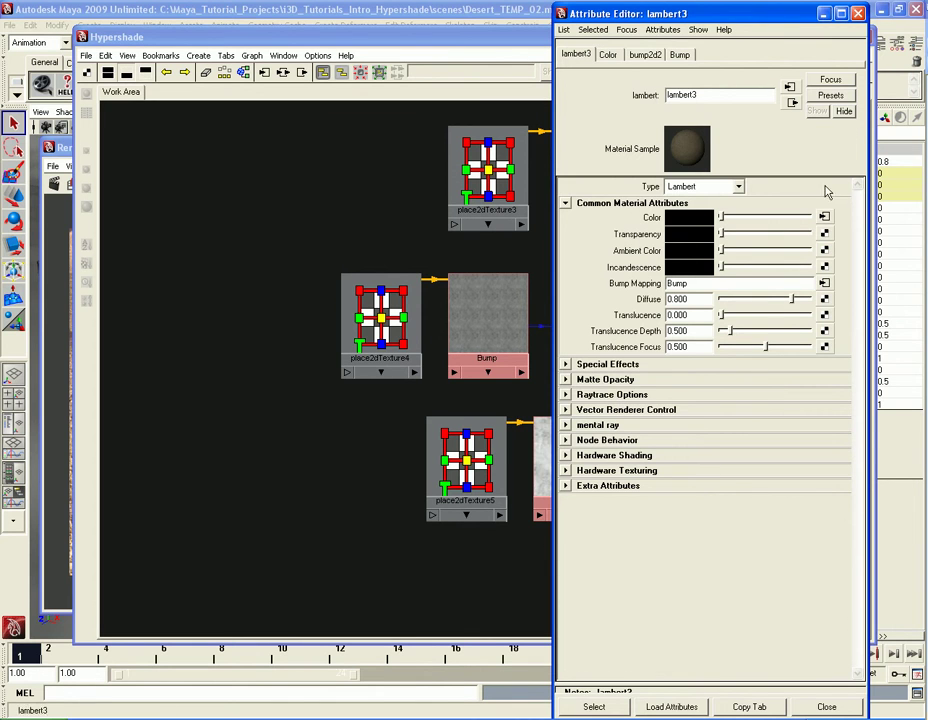
left_click(858, 13)
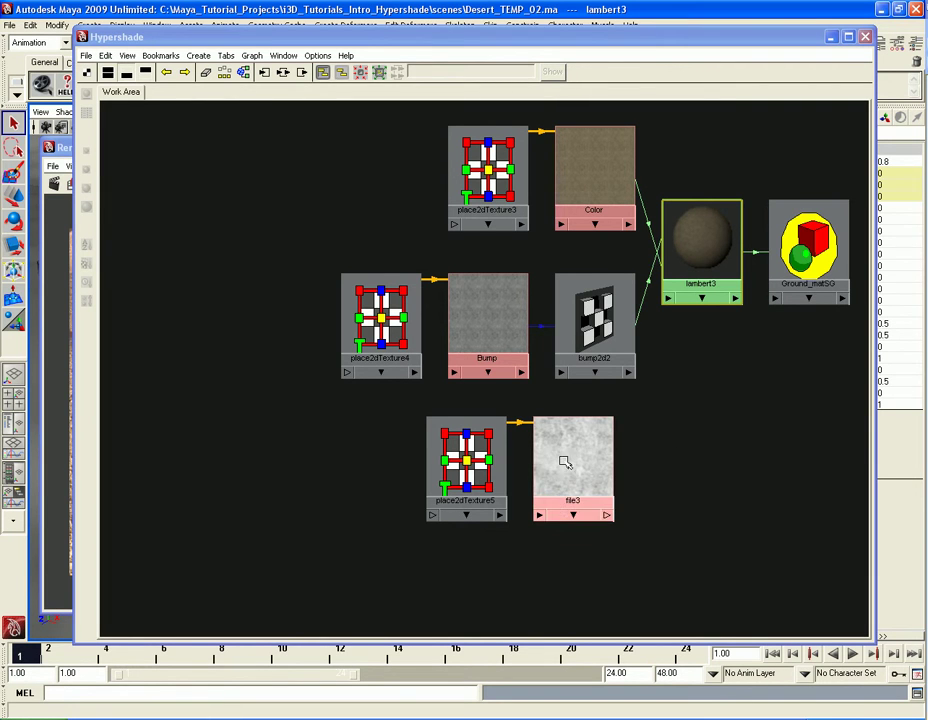
Step: Select the file3, Color and lambert3 nodes, then redisplay the Create Maya Nodes bar
left_click(672, 458)
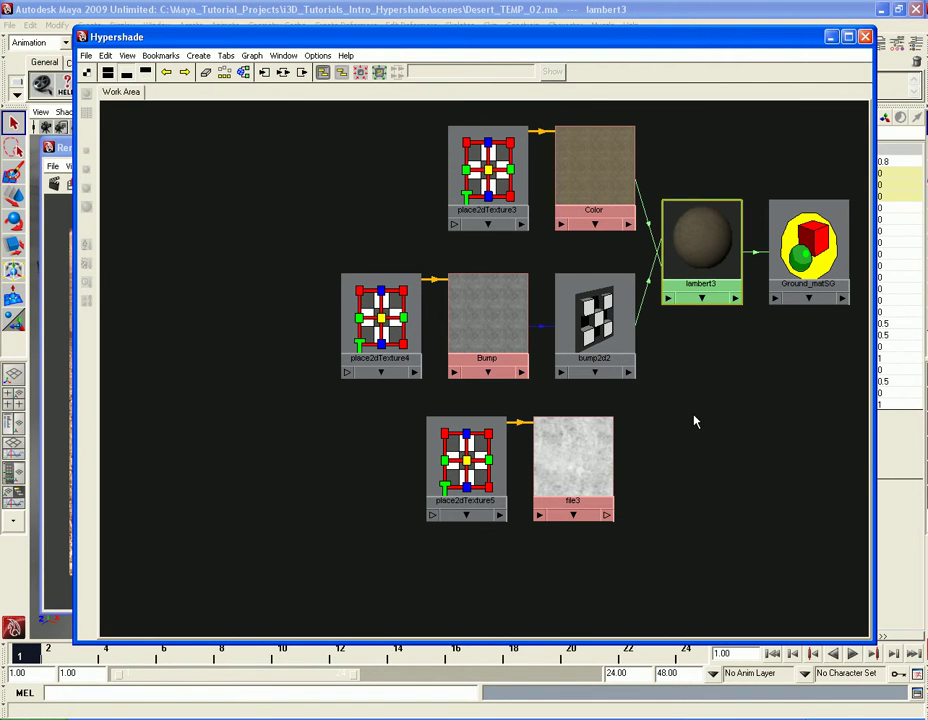
left_click(561, 466)
left_click(586, 176)
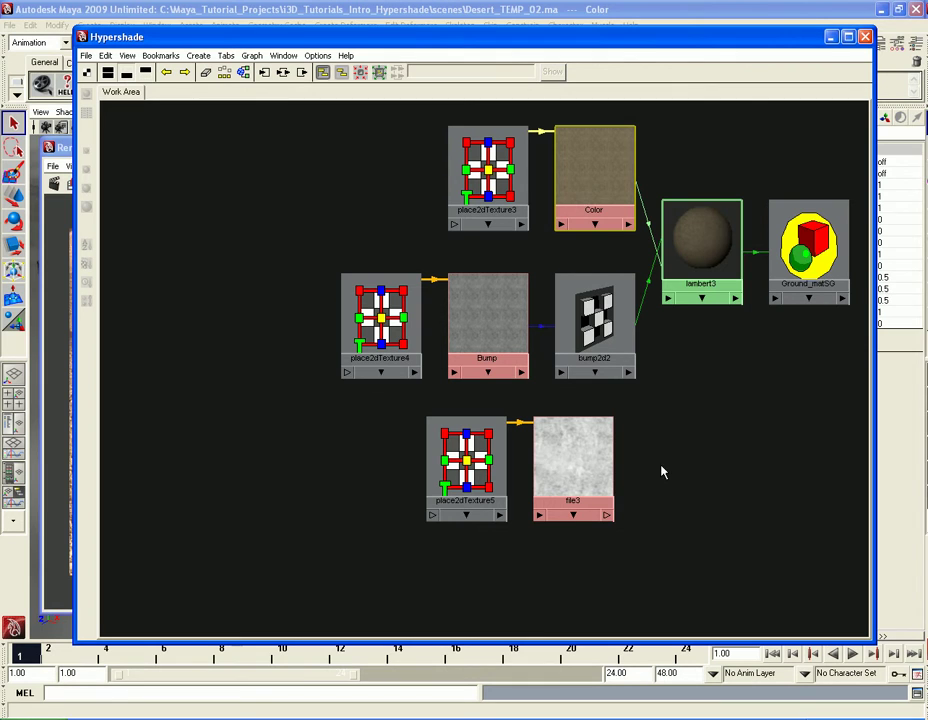
left_click(708, 240)
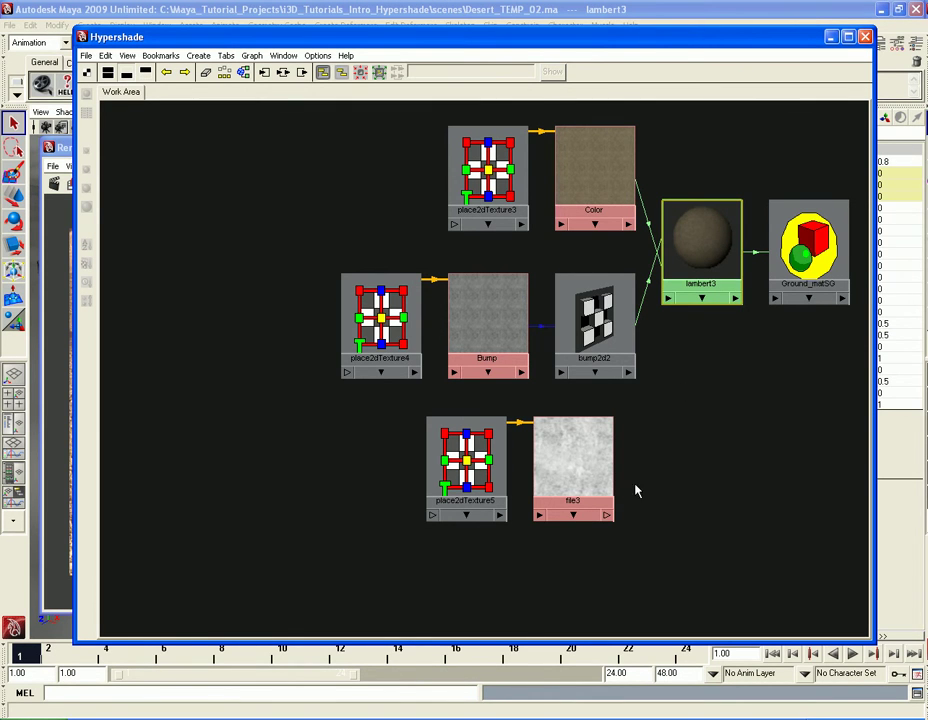
left_click(87, 72)
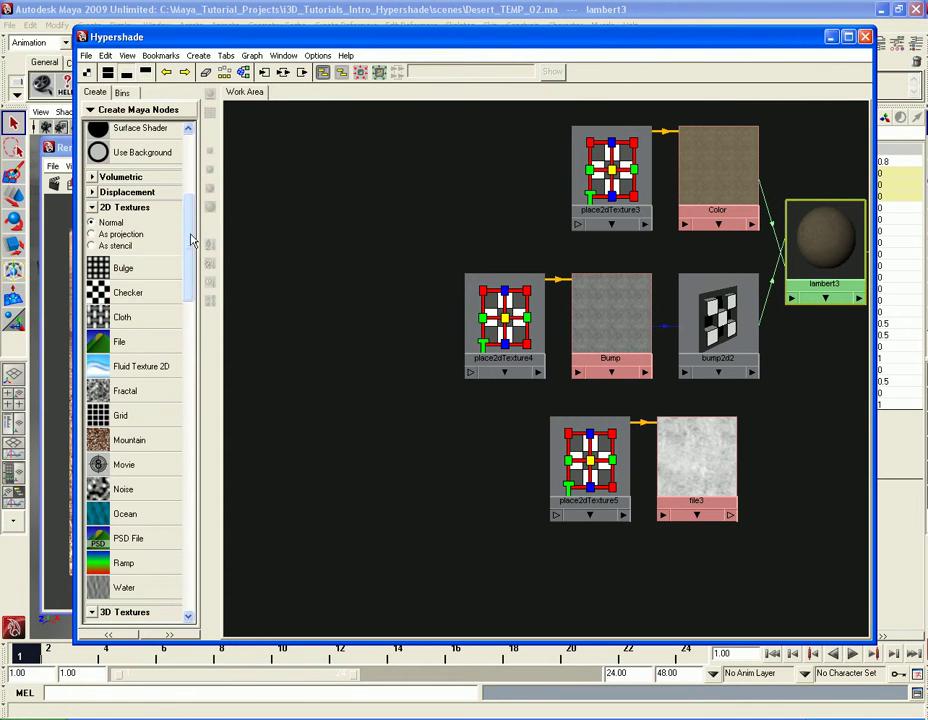
Step: Create layeredTexture1 from Other Textures, hide the create bar, and place it below lambert3
scroll(193, 248, "down", 5)
left_click_drag(193, 265, 190, 371)
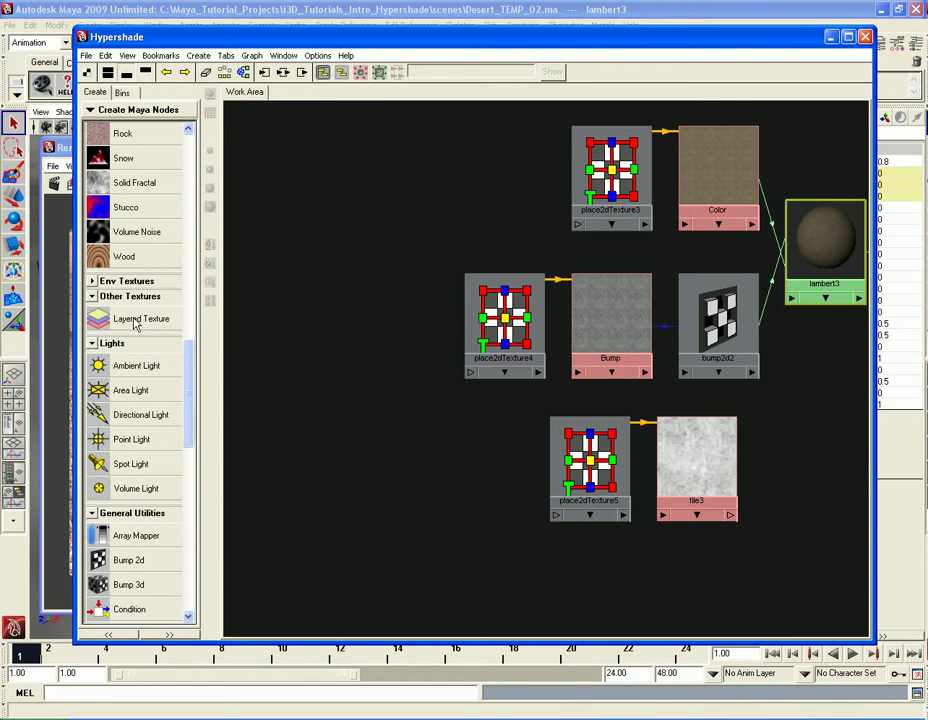
left_click(131, 321)
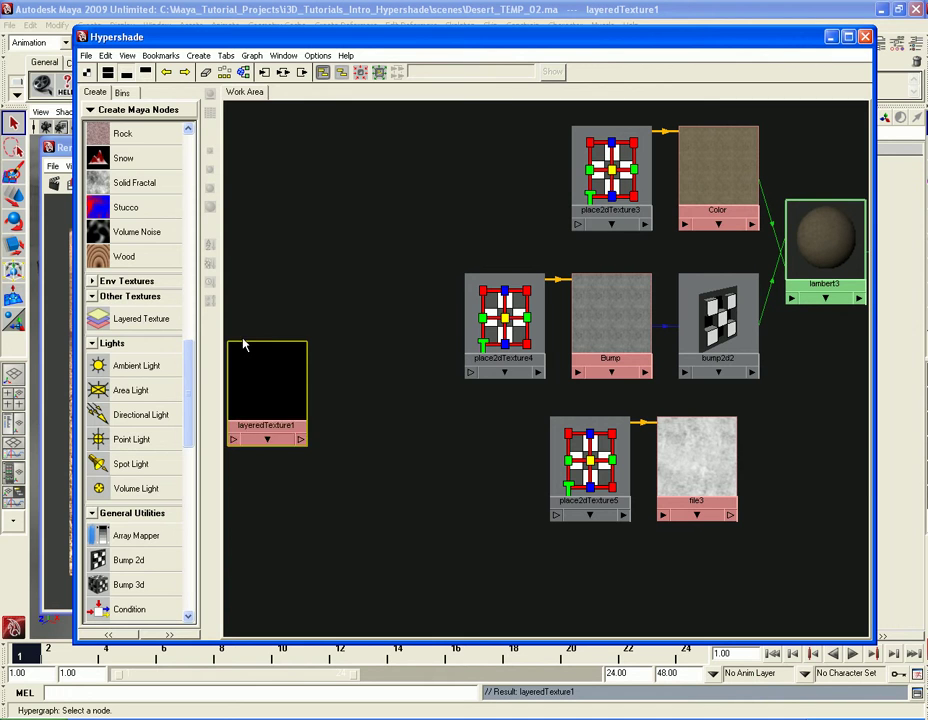
left_click_drag(269, 375, 460, 456)
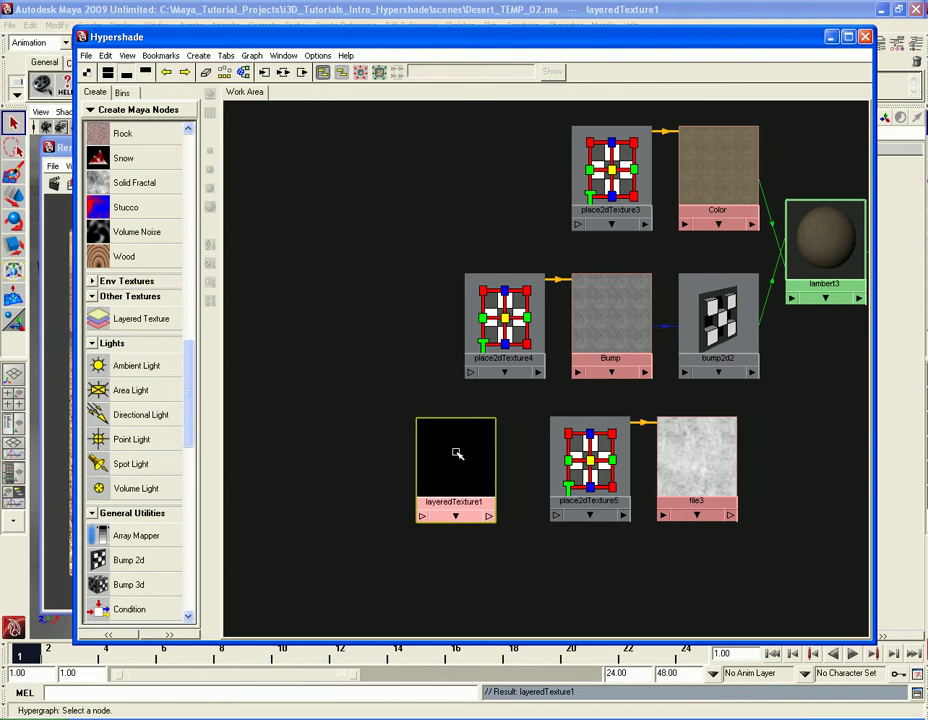
left_click(88, 76)
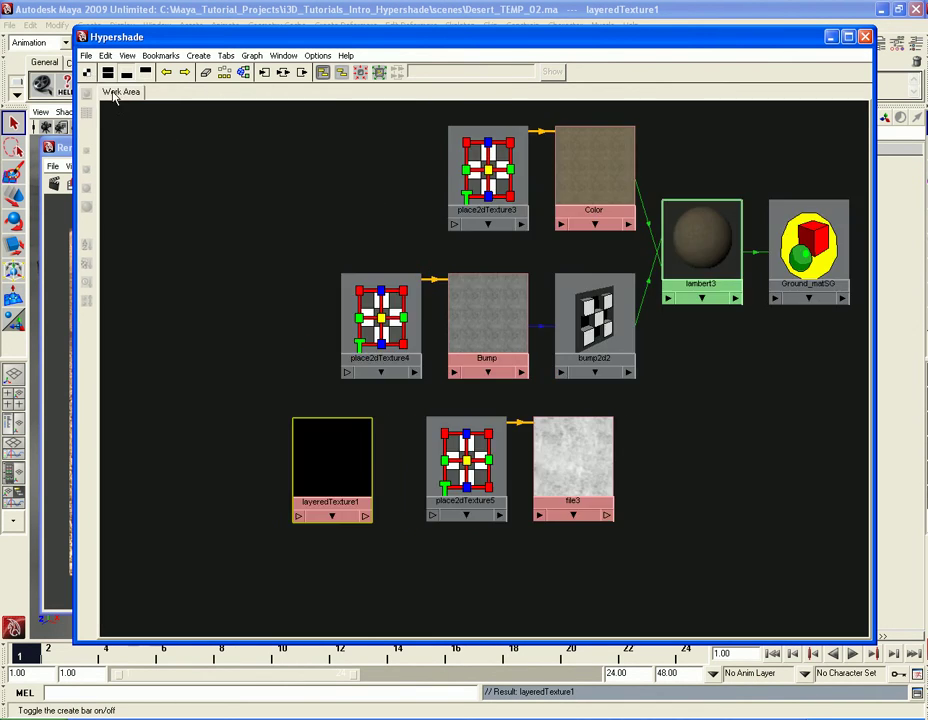
left_click_drag(331, 460, 716, 409)
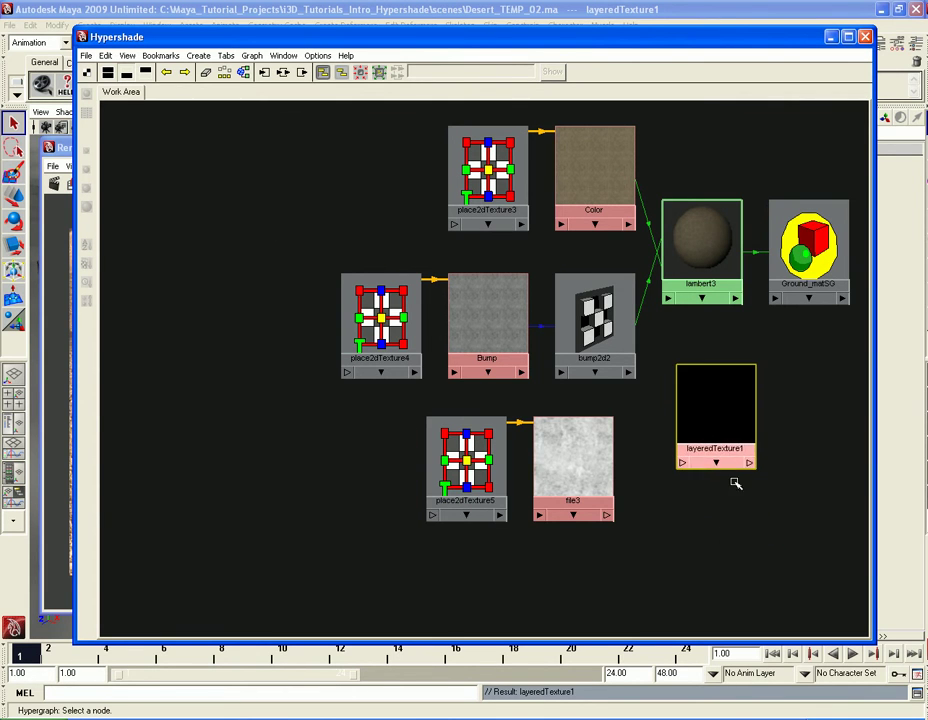
Step: Open layeredTexture1 in the Attribute Editor and add four more layers
double_click(711, 397)
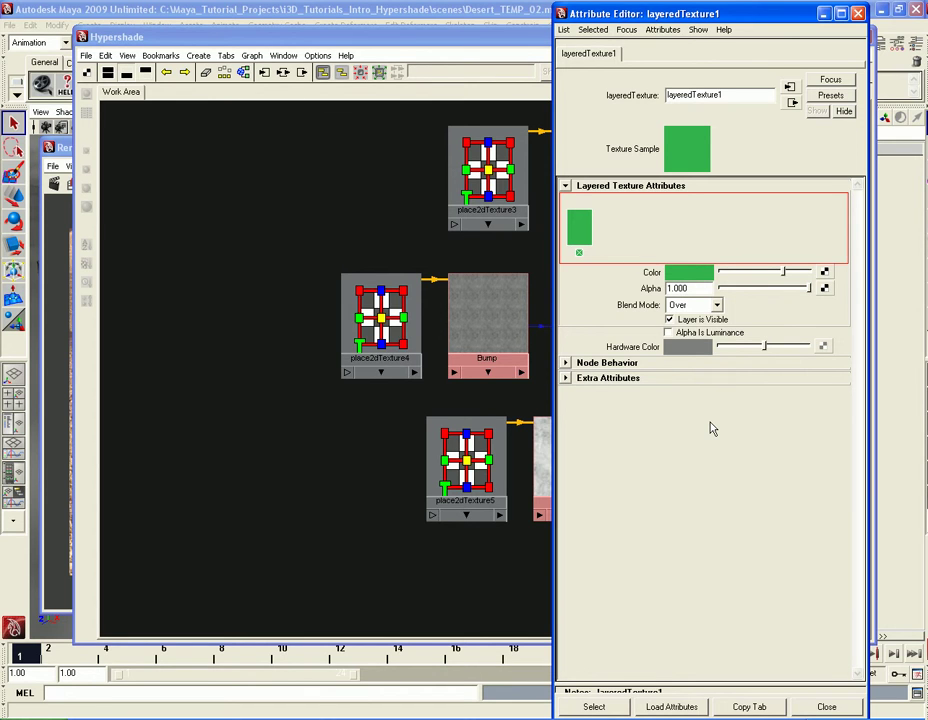
left_click(620, 230)
left_click(686, 237)
left_click(737, 240)
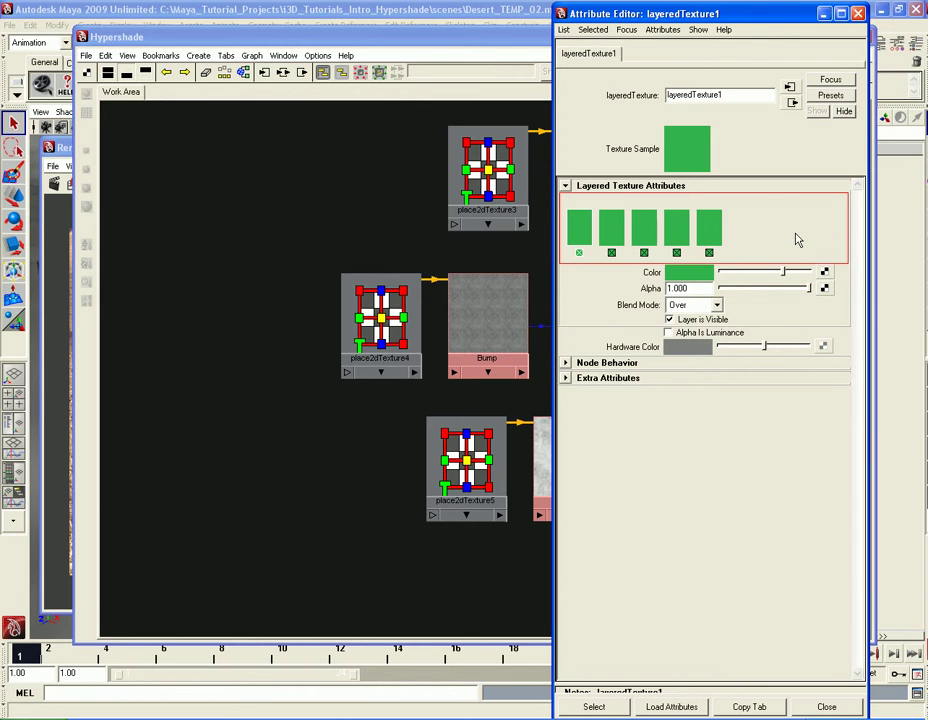
left_click(760, 234)
Step: Step back through the new layers' settings, ending on the third layer
left_click(741, 228)
left_click(709, 228)
left_click(673, 236)
left_click(646, 233)
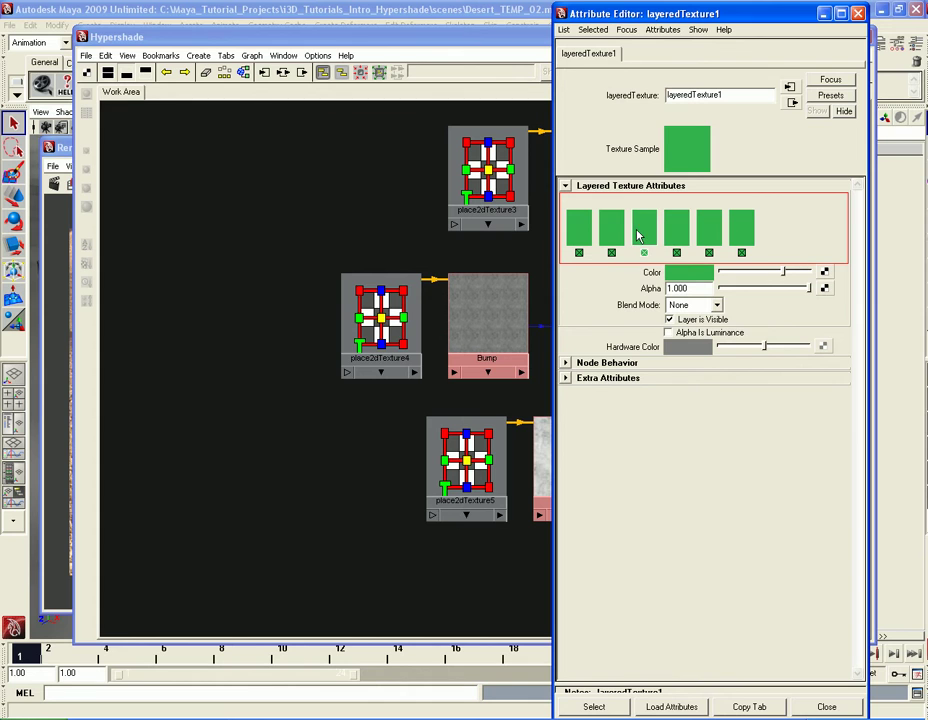
left_click(716, 306)
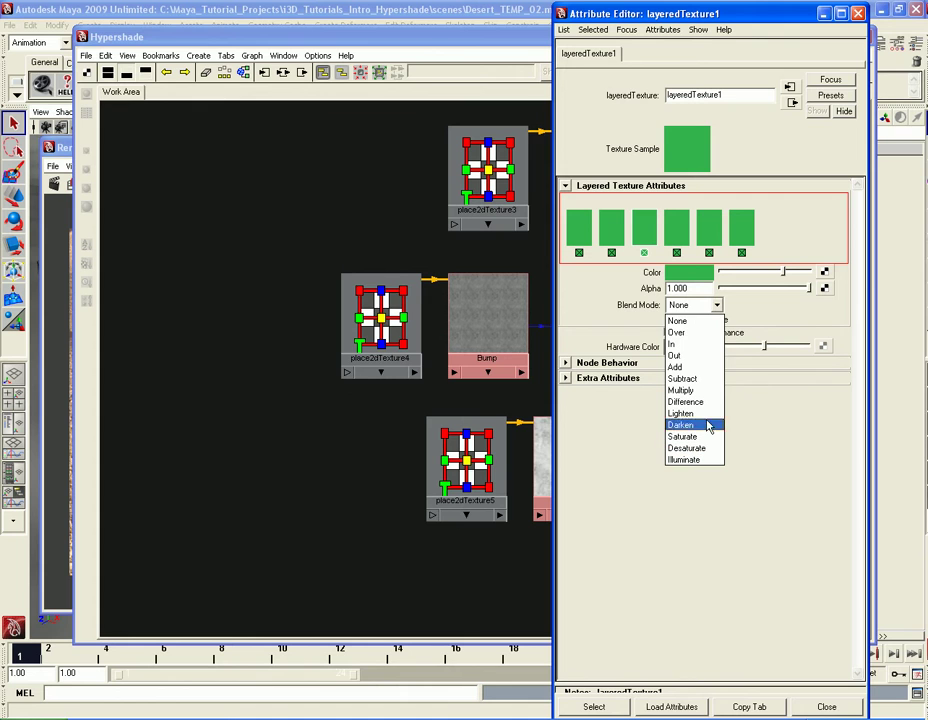
left_click(714, 319)
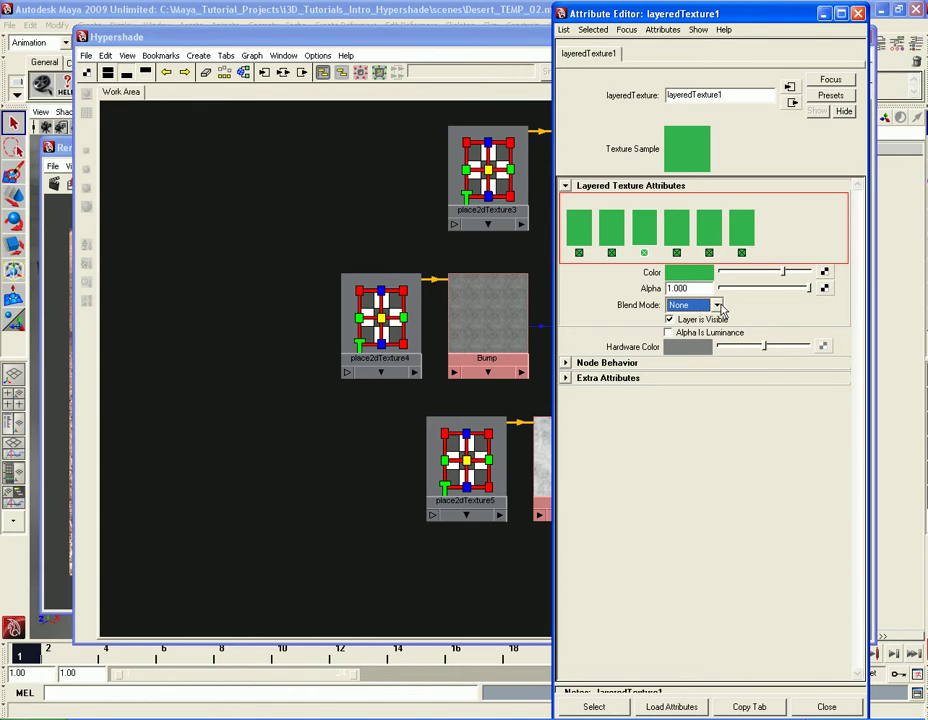
left_click_drag(811, 289, 816, 292)
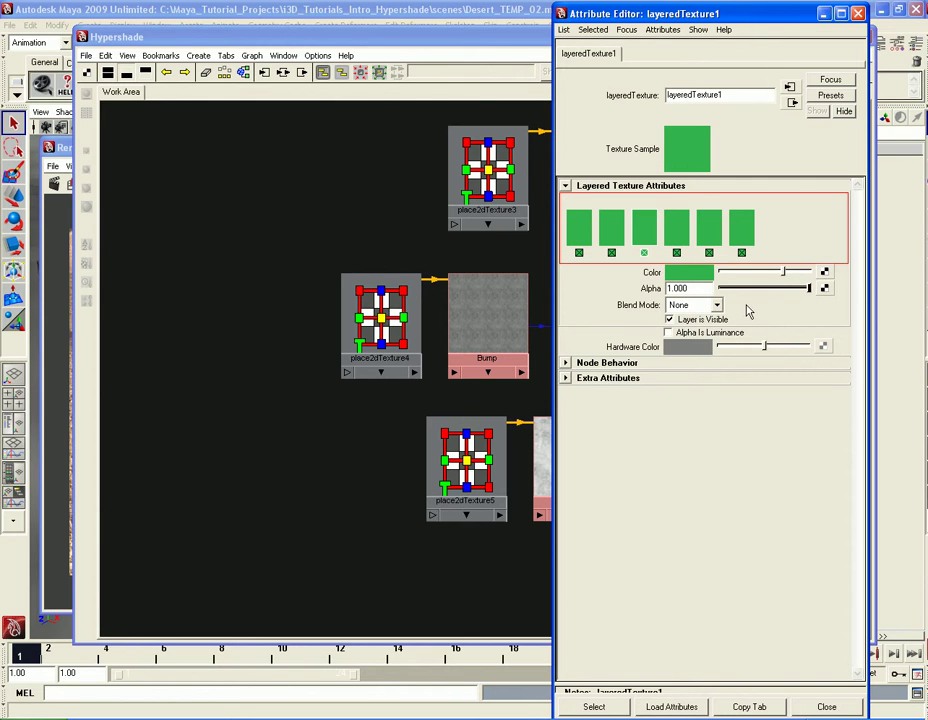
left_click(580, 230)
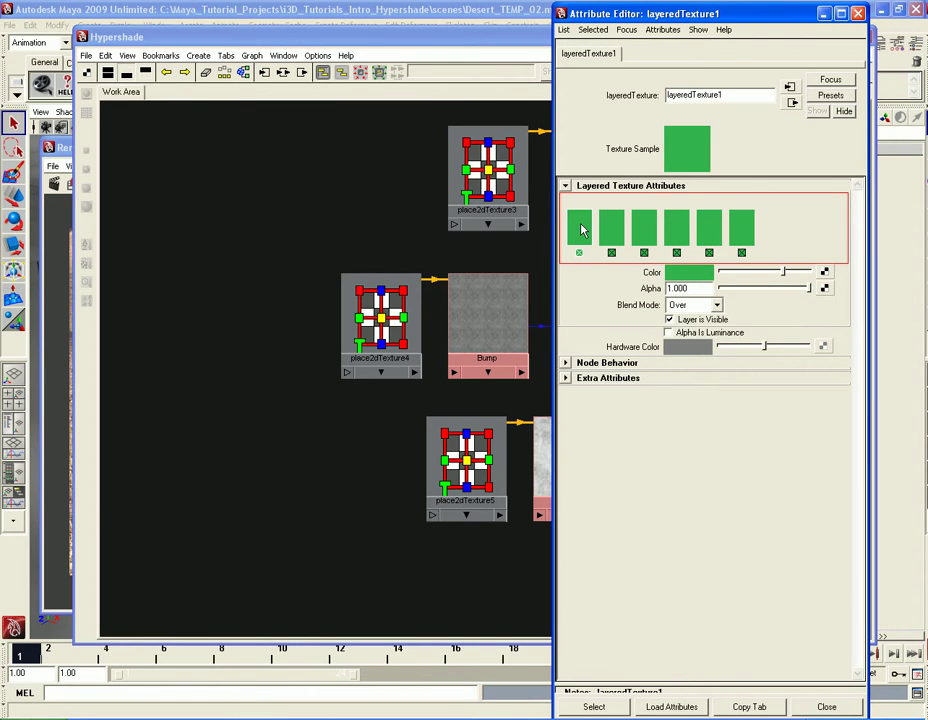
left_click(613, 232)
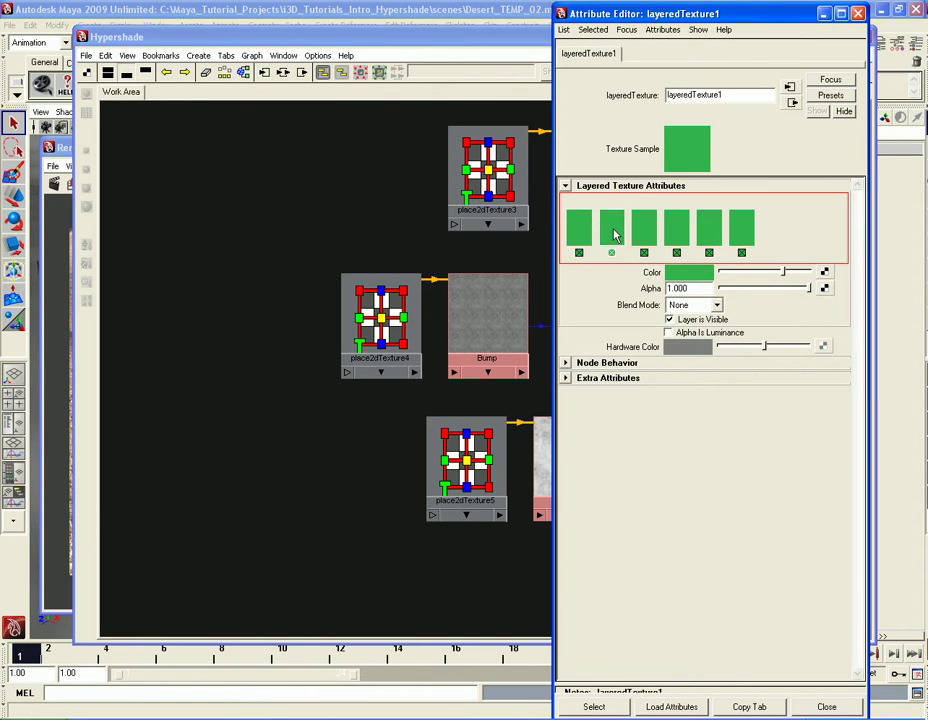
left_click(643, 231)
left_click(676, 232)
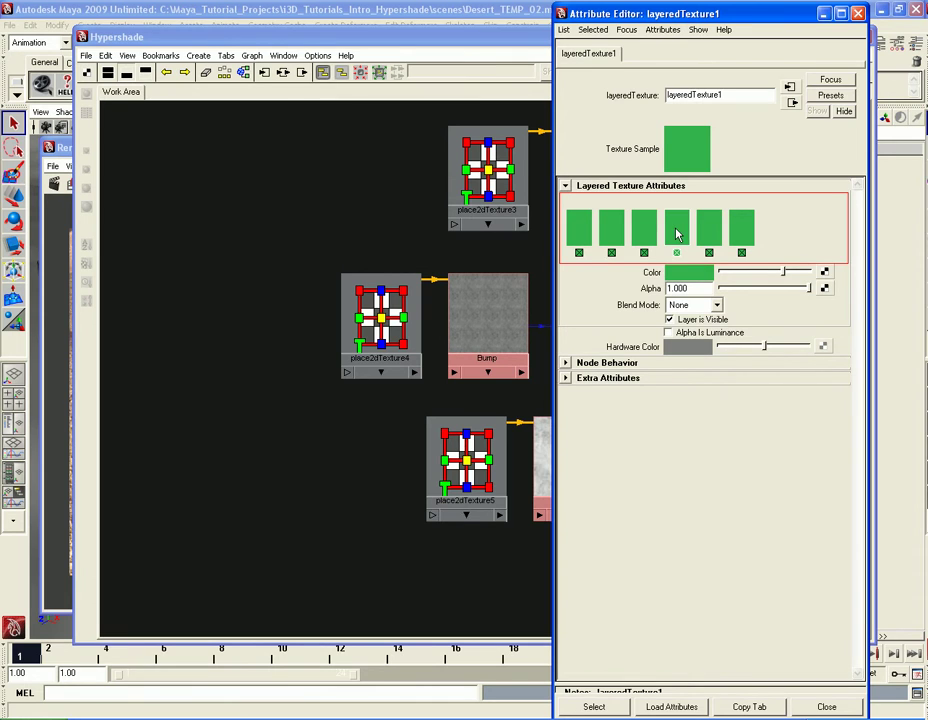
left_click(743, 232)
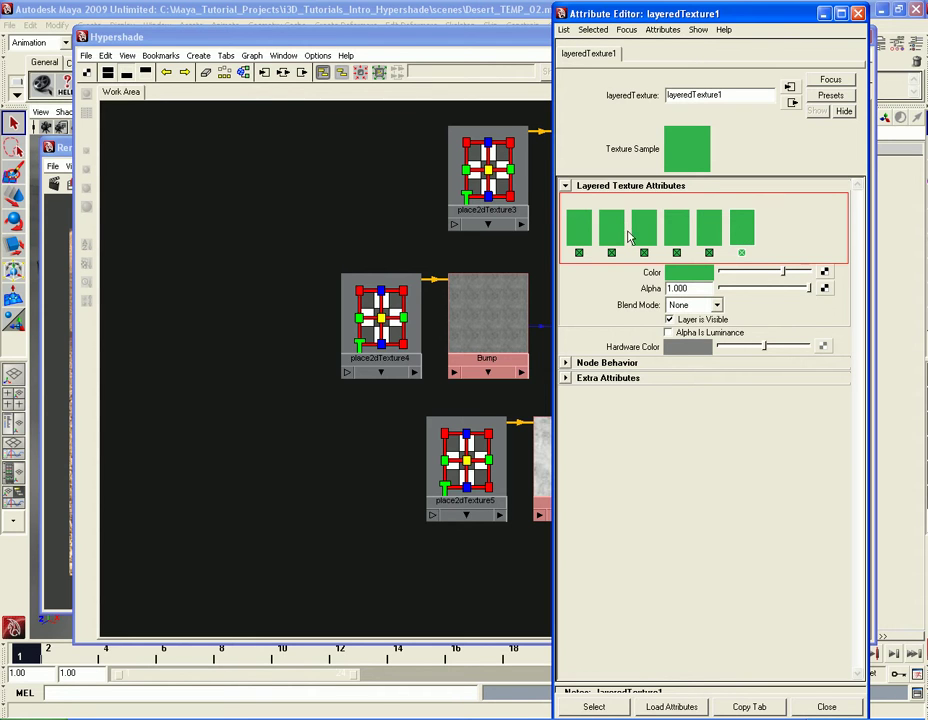
left_click(588, 232)
left_click(738, 237)
left_click(587, 238)
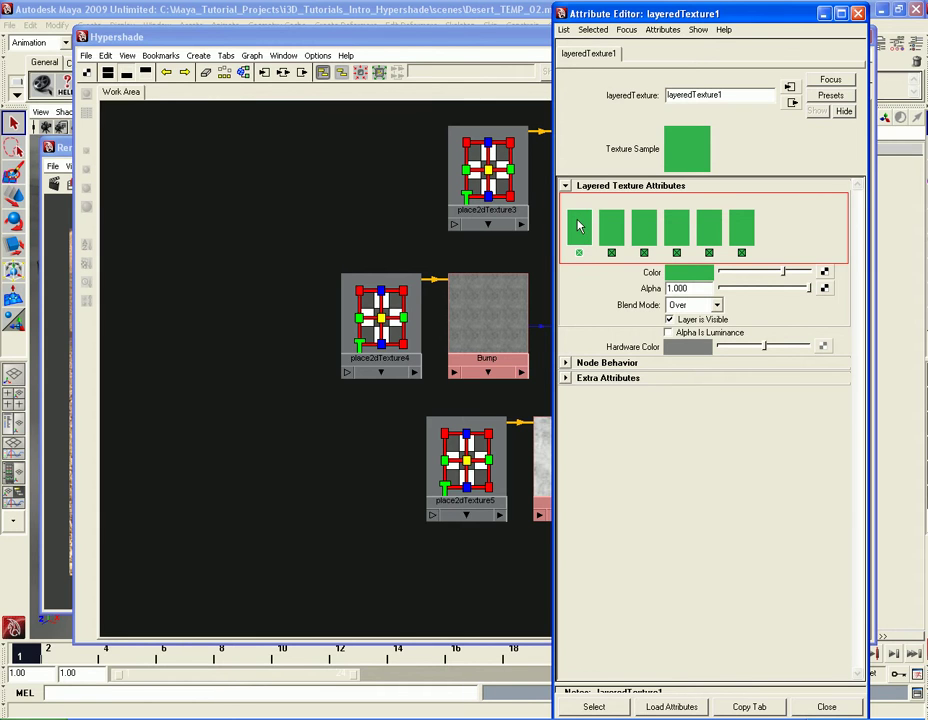
left_click(741, 230)
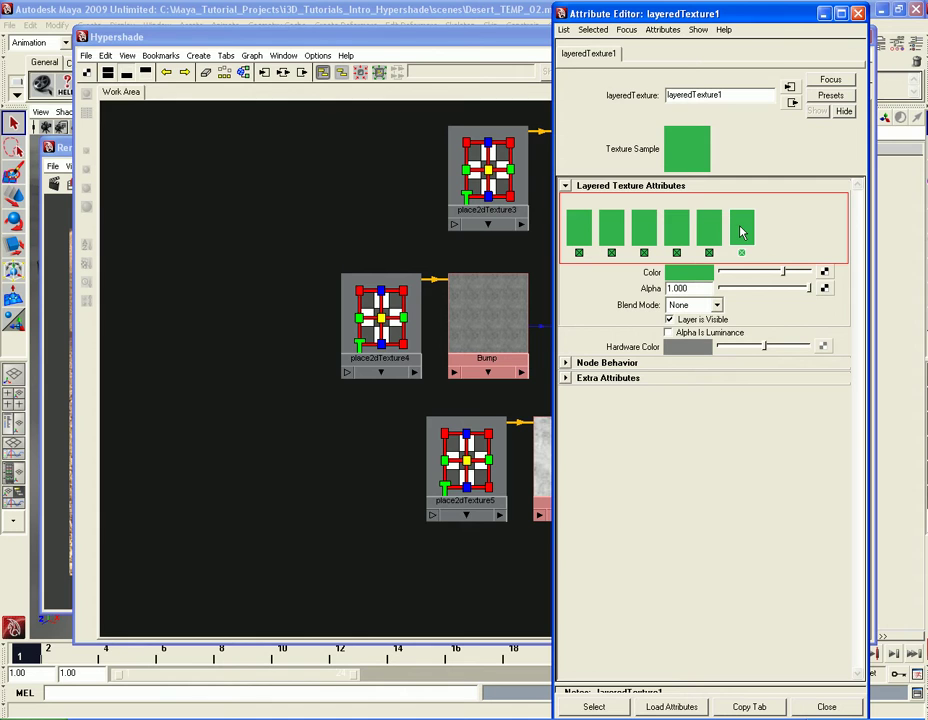
left_click(648, 234)
left_click(670, 234)
left_click(707, 234)
left_click(745, 236)
Step: Delete the five extra layers, leaving one green layer at Over with alpha 1.000
left_click(742, 253)
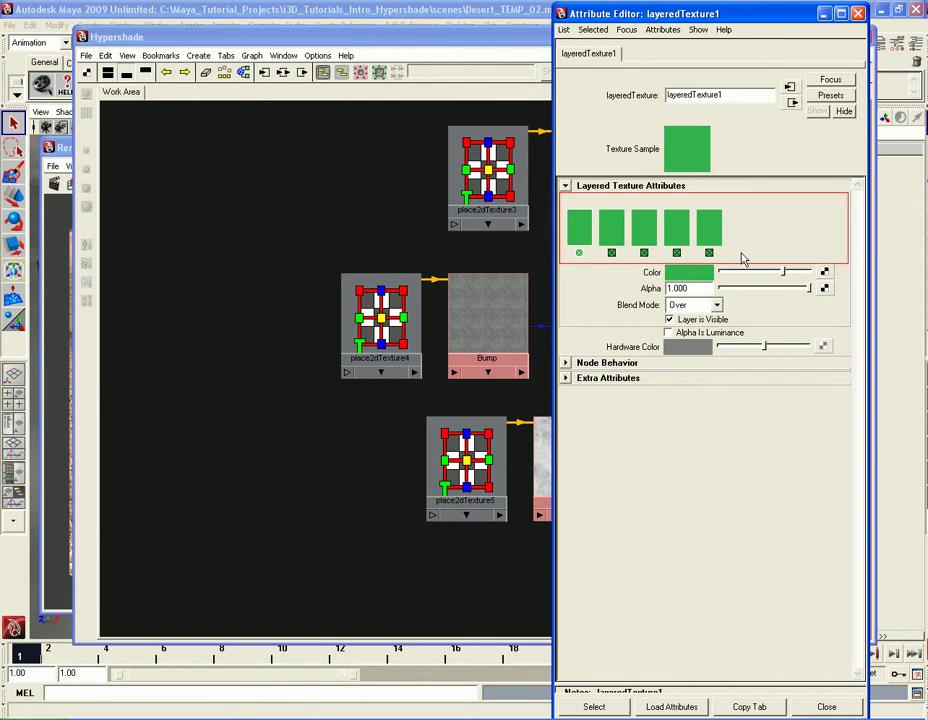
left_click(709, 253)
left_click(677, 253)
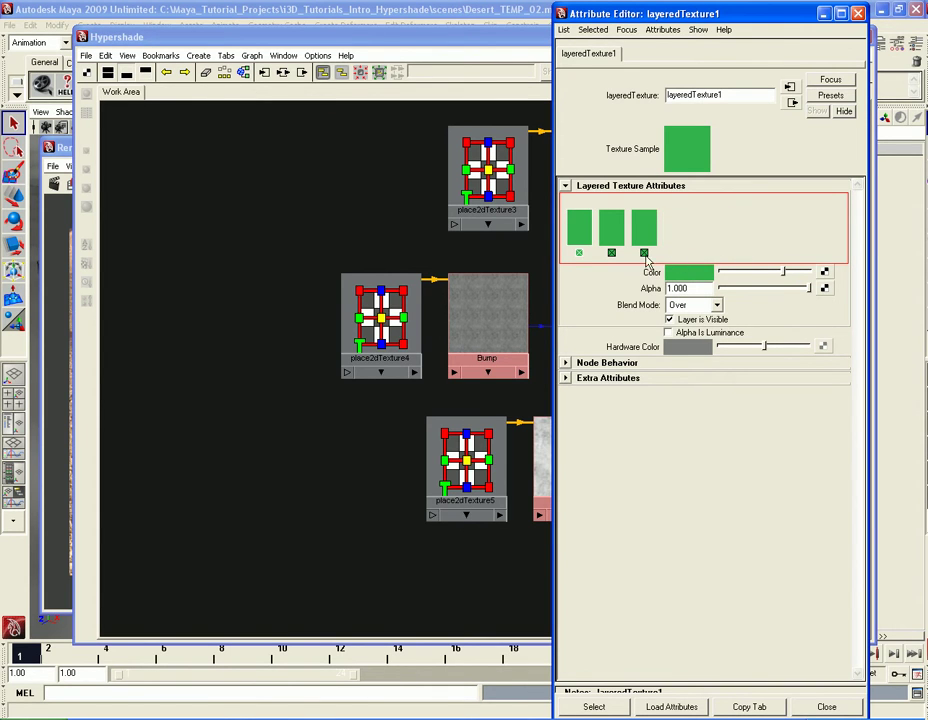
left_click(644, 253)
left_click(611, 253)
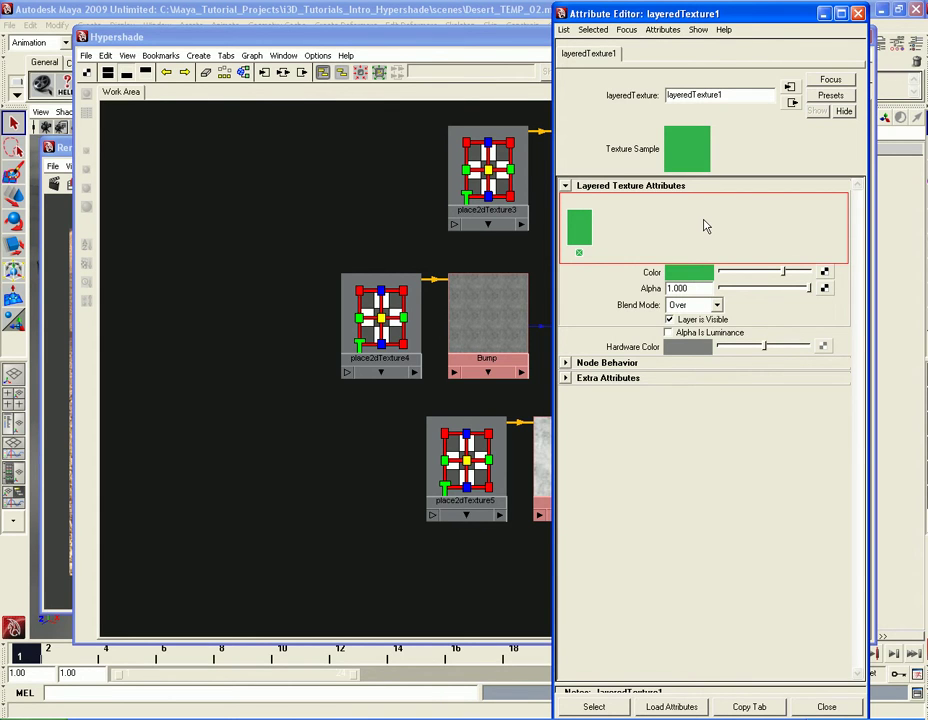
Step: Bring Hypershade forward, resize it beside the Attribute Editor and frame the whole graph
double_click(376, 36)
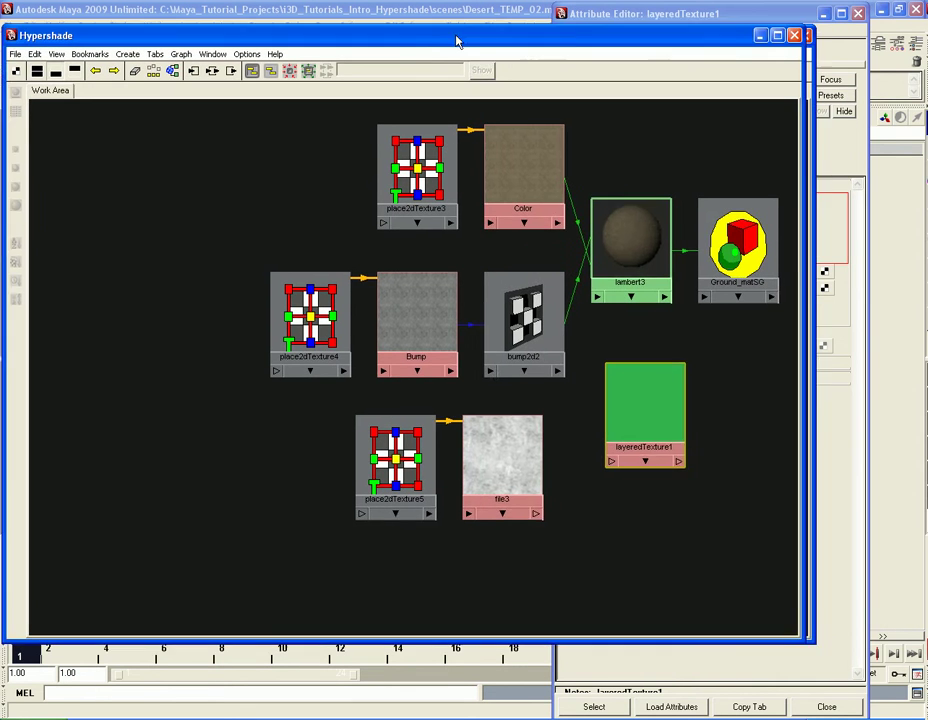
left_click_drag(422, 38, 439, 53)
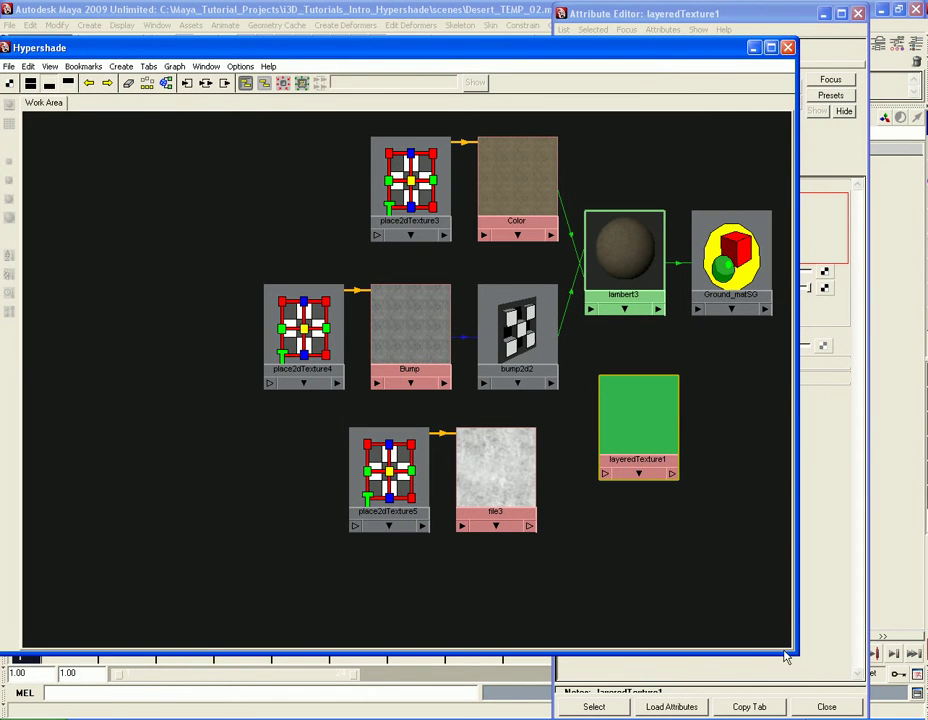
left_click_drag(797, 653, 675, 615)
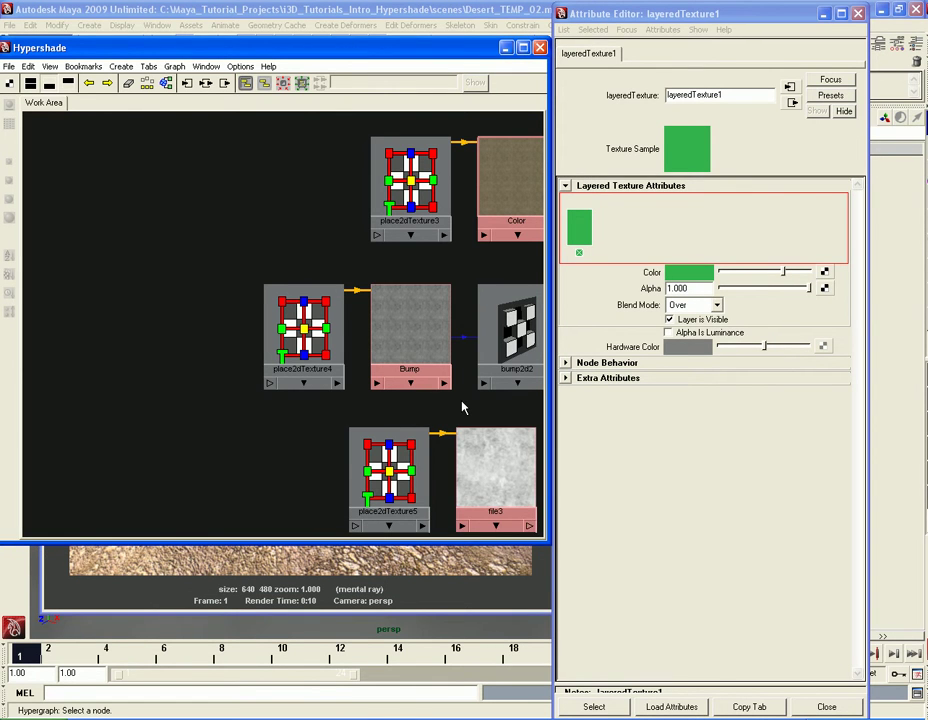
key("a")
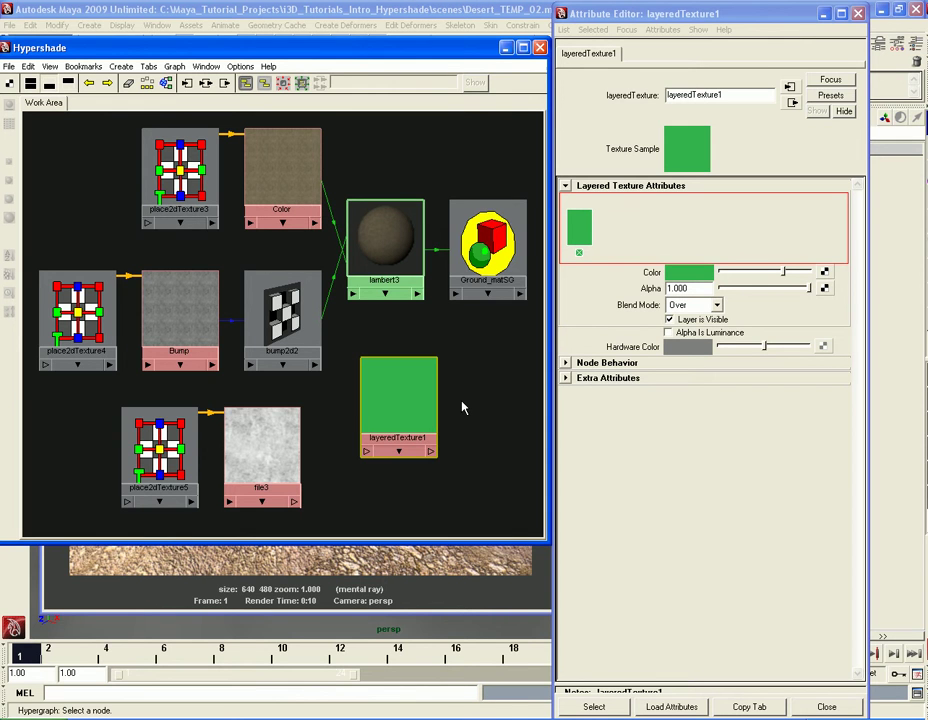
Step: Shift lambert3 and Ground_matSG right, place layeredTexture1 between Color and lambert3, then select lambert3
left_click_drag(369, 166, 512, 325)
left_click_drag(386, 262, 517, 262)
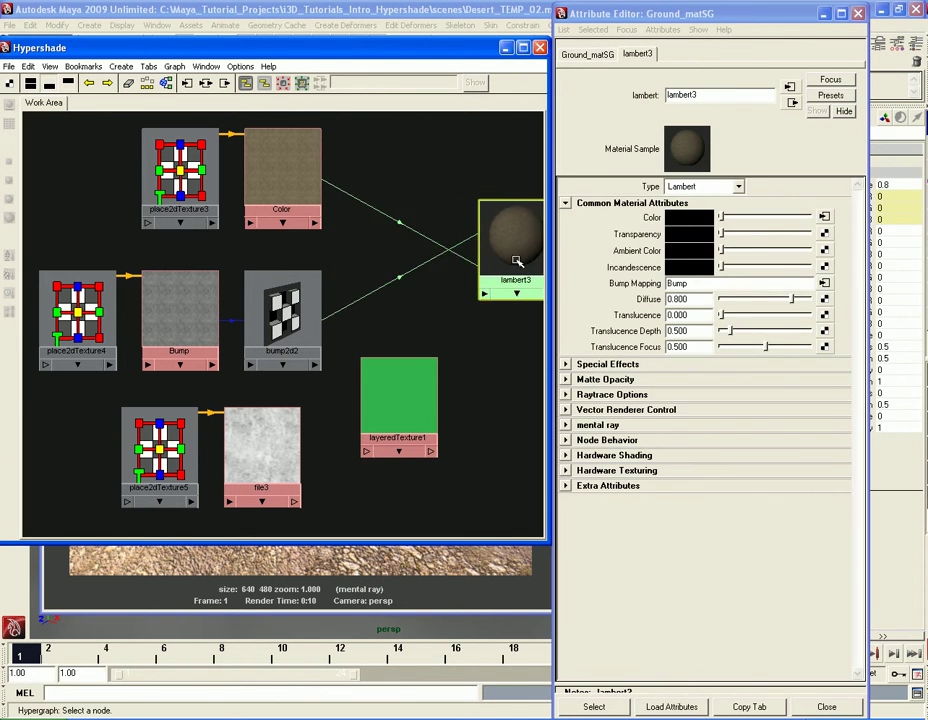
left_click_drag(411, 415, 439, 270)
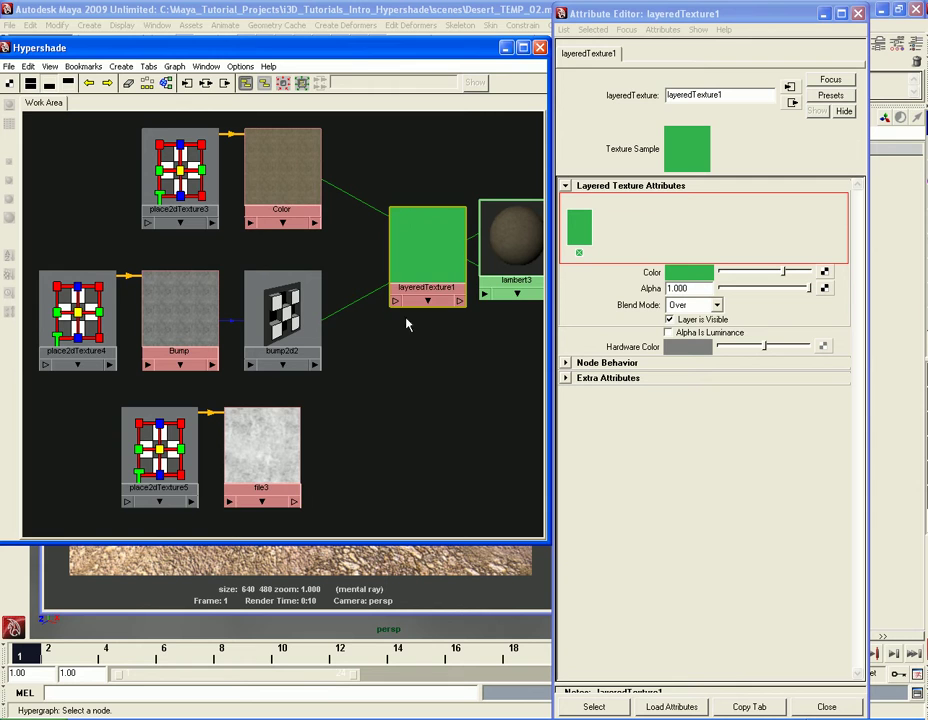
left_click_drag(424, 245, 404, 240)
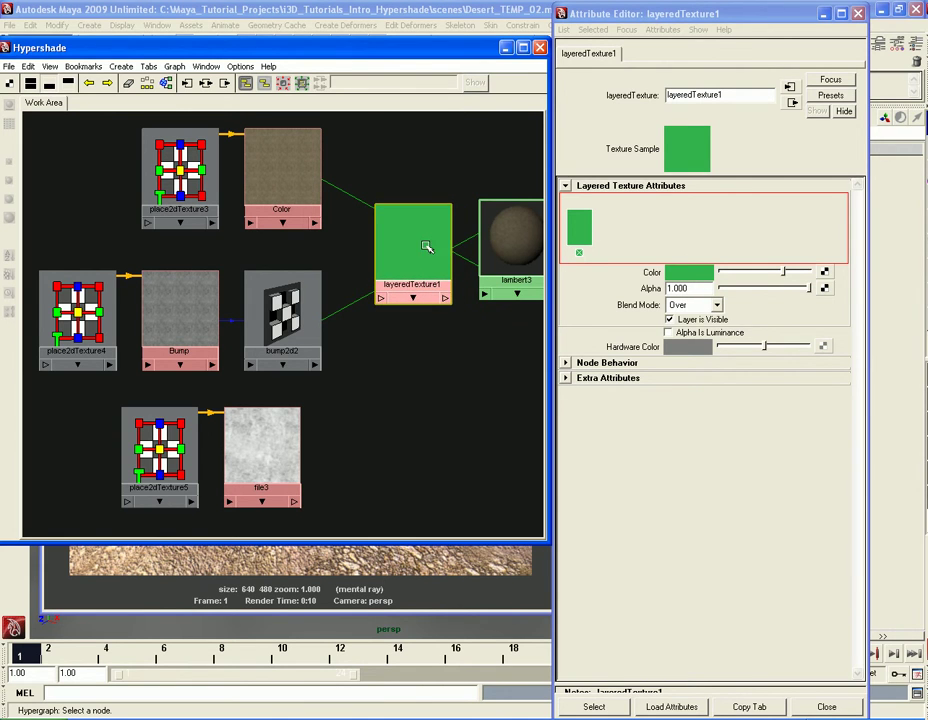
left_click(511, 250)
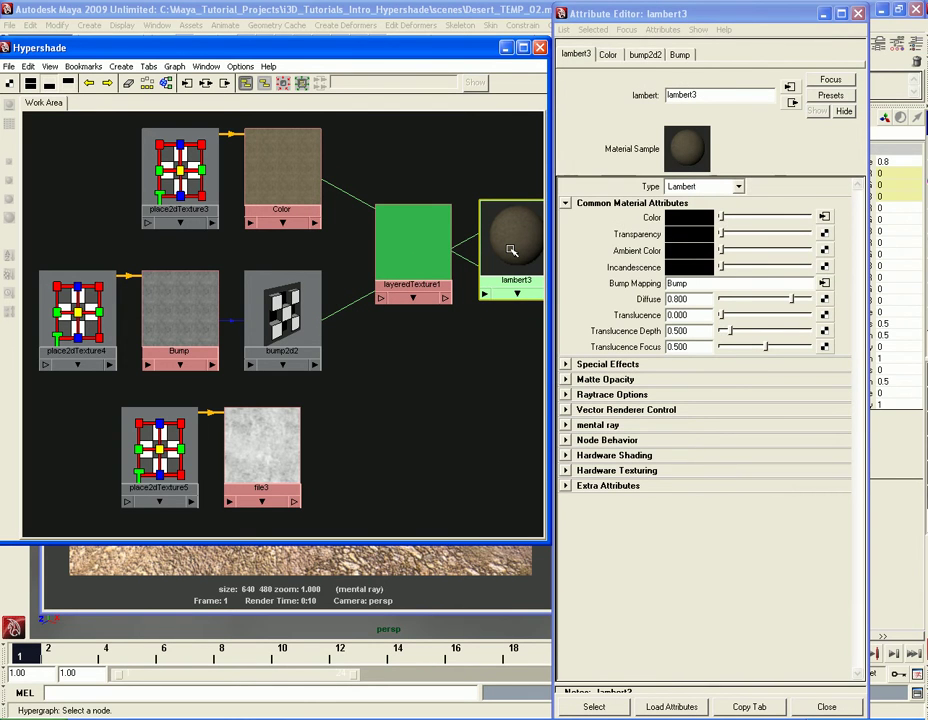
Step: Break the Color texture's connection to lambert3's Color and connect layeredTexture1 there instead
right_click(652, 220)
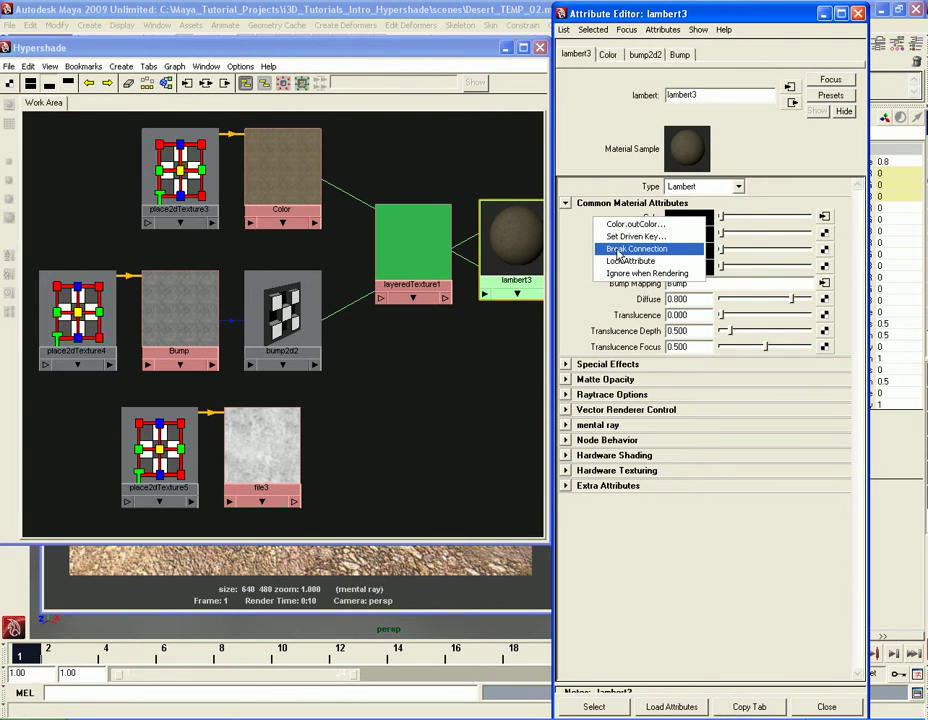
left_click(640, 249)
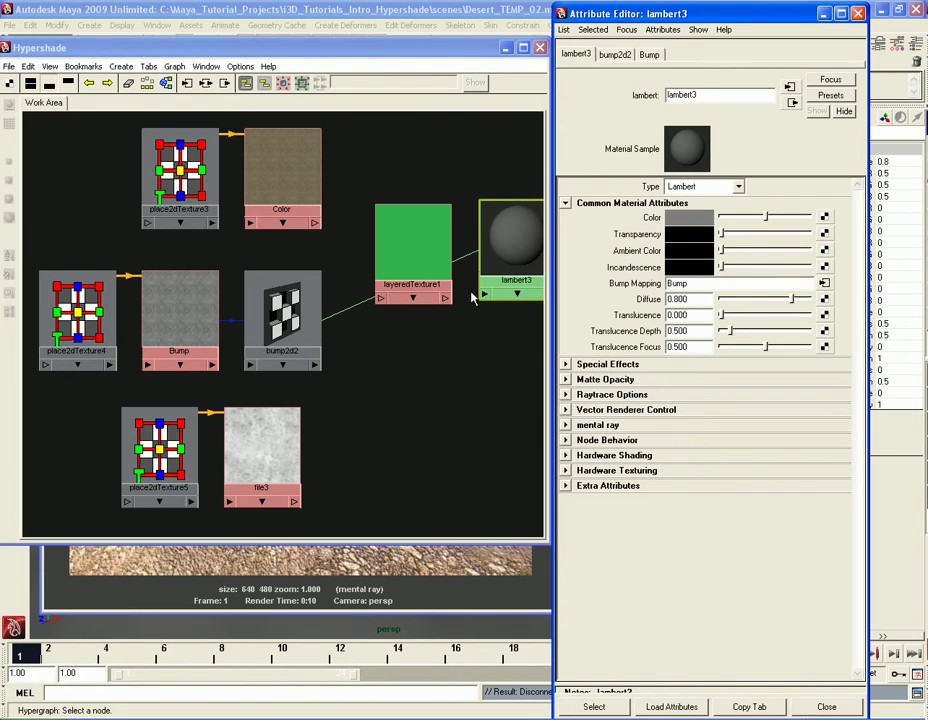
mouse_move(416, 249)
middle_mouse_down()
mouse_move(406, 244)
mouse_move(410, 254)
mouse_move(600, 249)
mouse_move(648, 215)
mouse_move(653, 221)
middle_mouse_up()
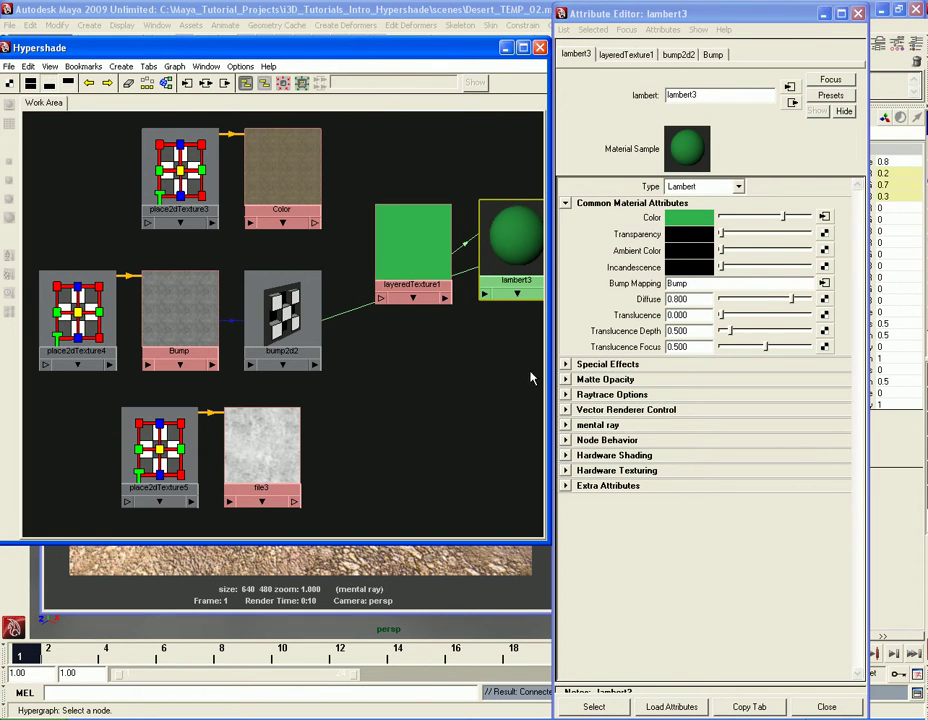
Step: Select layeredTexture1 and add the Color texture to it as a second layer
mouse_move(418, 244)
middle_mouse_down()
mouse_move(508, 250)
mouse_move(424, 260)
middle_mouse_up()
left_click_drag(427, 261, 437, 259)
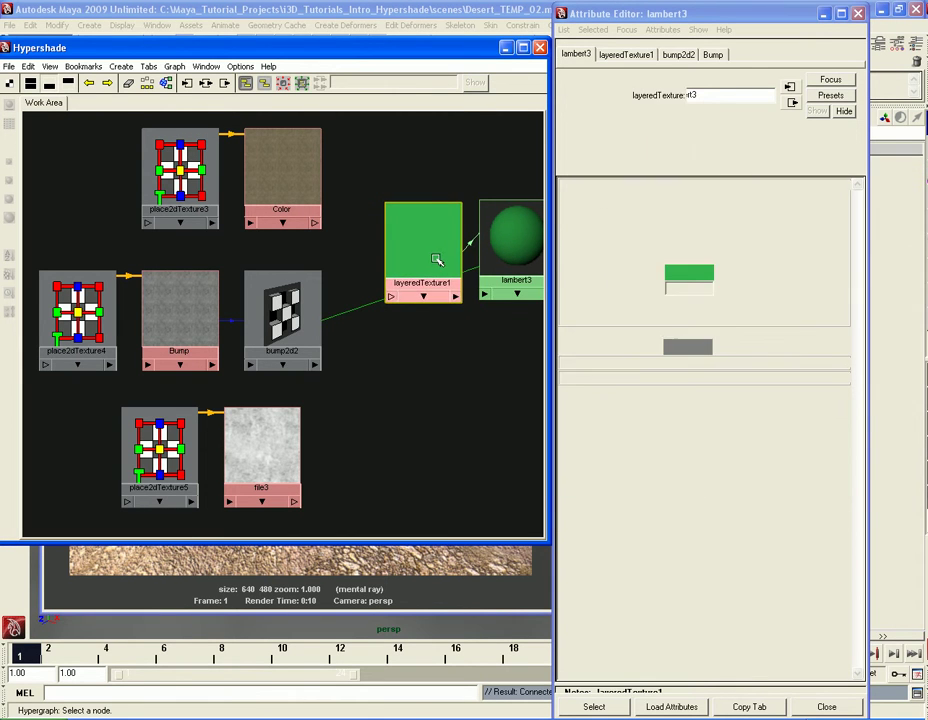
middle_click_drag(286, 190, 437, 237)
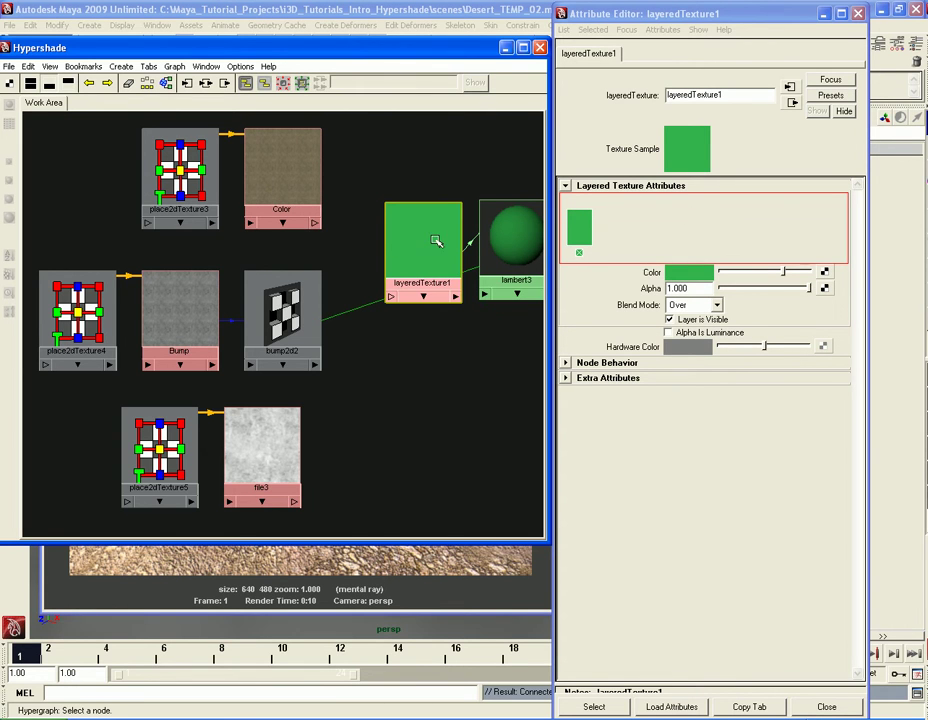
middle_click_drag(428, 242, 584, 254)
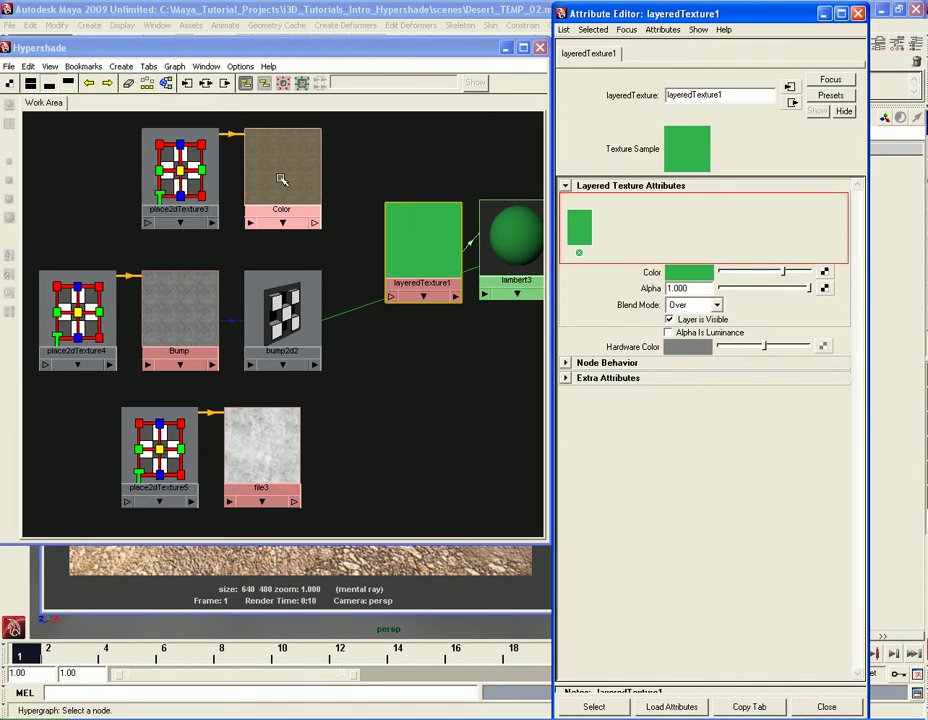
middle_click_drag(281, 168, 631, 240)
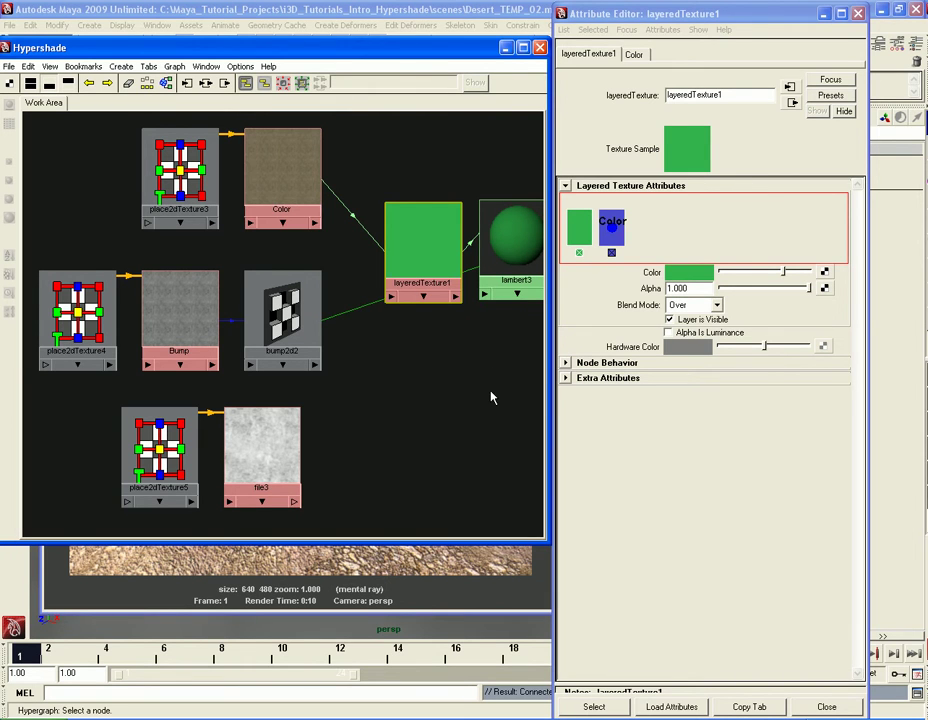
Step: Rename file3 to CavMap and drop it into layeredTexture1 as a third layer
right_click(266, 444)
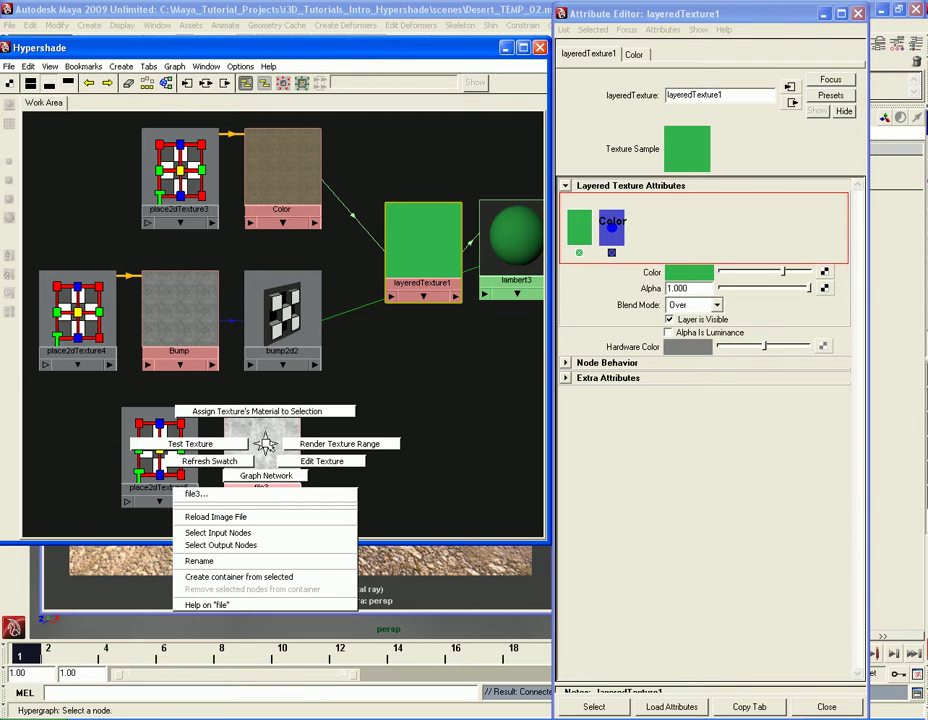
left_click(200, 561)
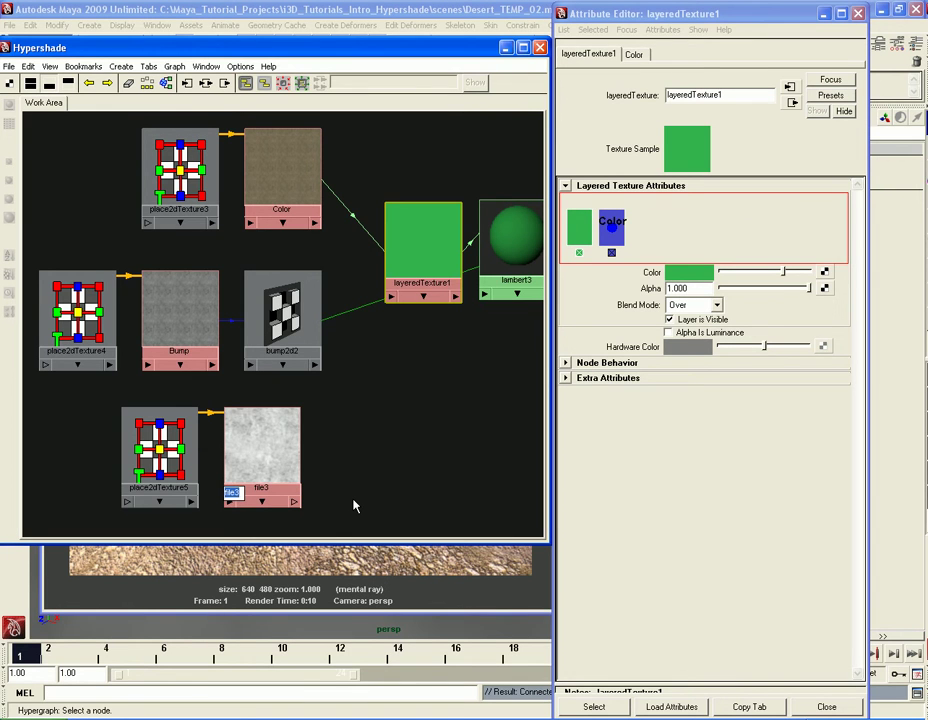
type("CavMap")
key("Return")
mouse_move(261, 435)
middle_mouse_down()
mouse_move(425, 431)
mouse_move(678, 240)
mouse_move(580, 237)
middle_mouse_up()
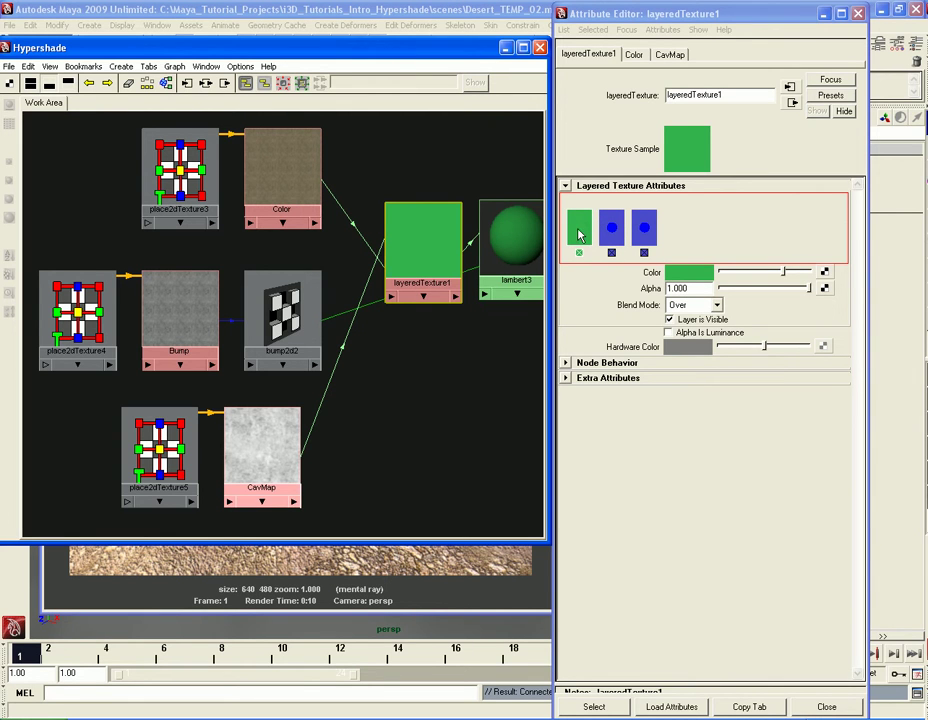
Step: Delete the green default layer and try moving CavMap ahead of the Color layer
left_click(580, 256)
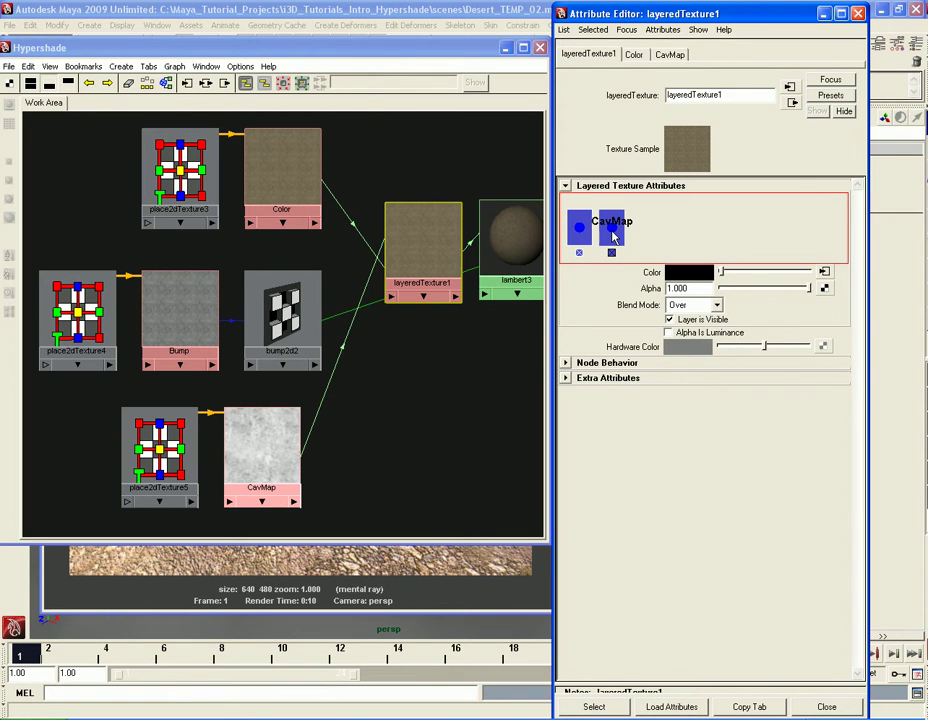
mouse_move(614, 238)
middle_mouse_down()
mouse_move(566, 237)
mouse_move(626, 240)
middle_mouse_up()
middle_click_drag(613, 243, 640, 240)
Step: Add four empty layers, then drag CavMap along them and back to the front
left_click(713, 245)
left_click(736, 243)
left_click(772, 242)
left_click(798, 242)
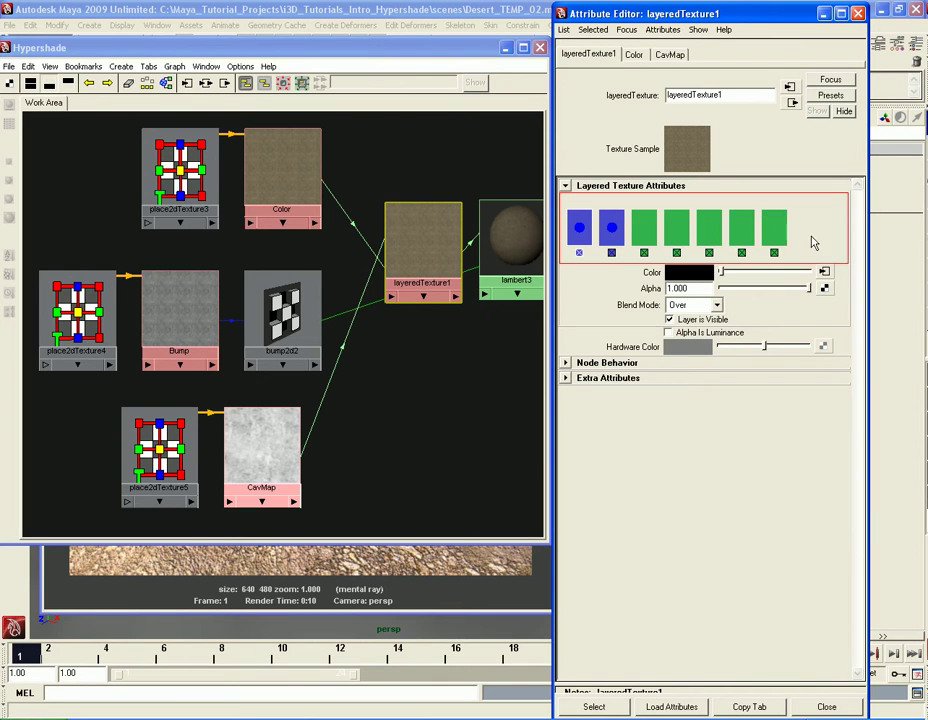
middle_click_drag(613, 236, 735, 242)
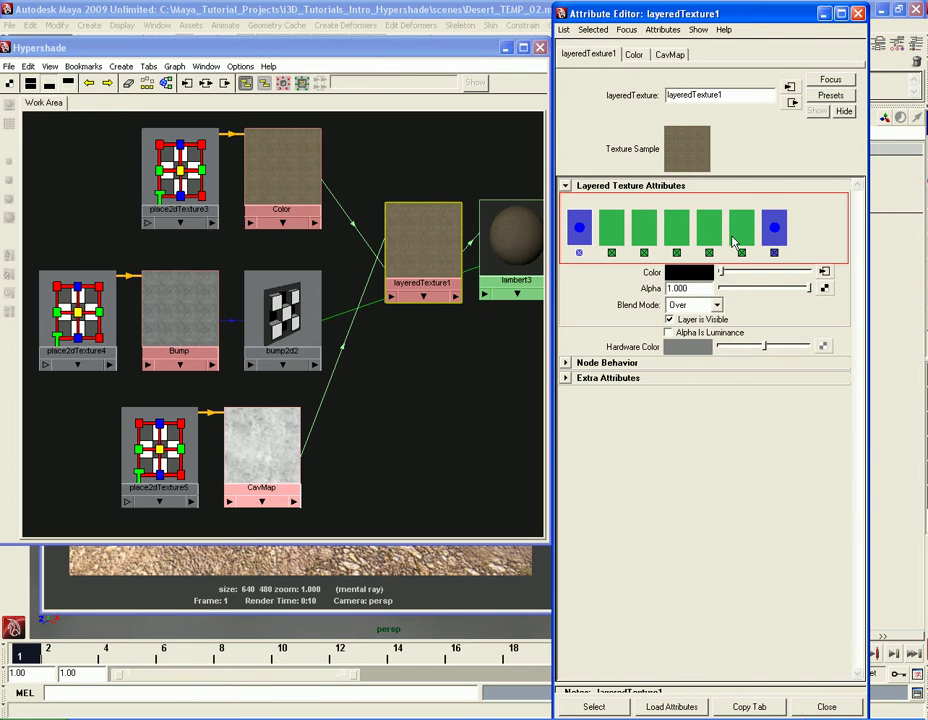
middle_click_drag(772, 230, 577, 235)
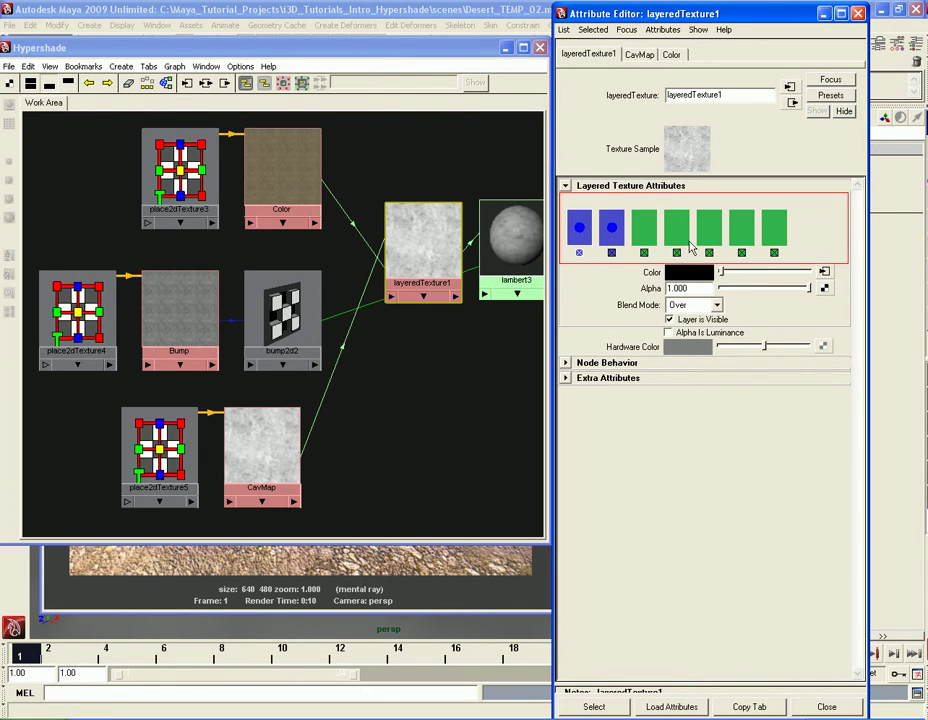
Step: Delete the five empty layers so only CavMap above Color remains
left_click(774, 252)
left_click(741, 252)
left_click(709, 252)
left_click(676, 252)
left_click(644, 252)
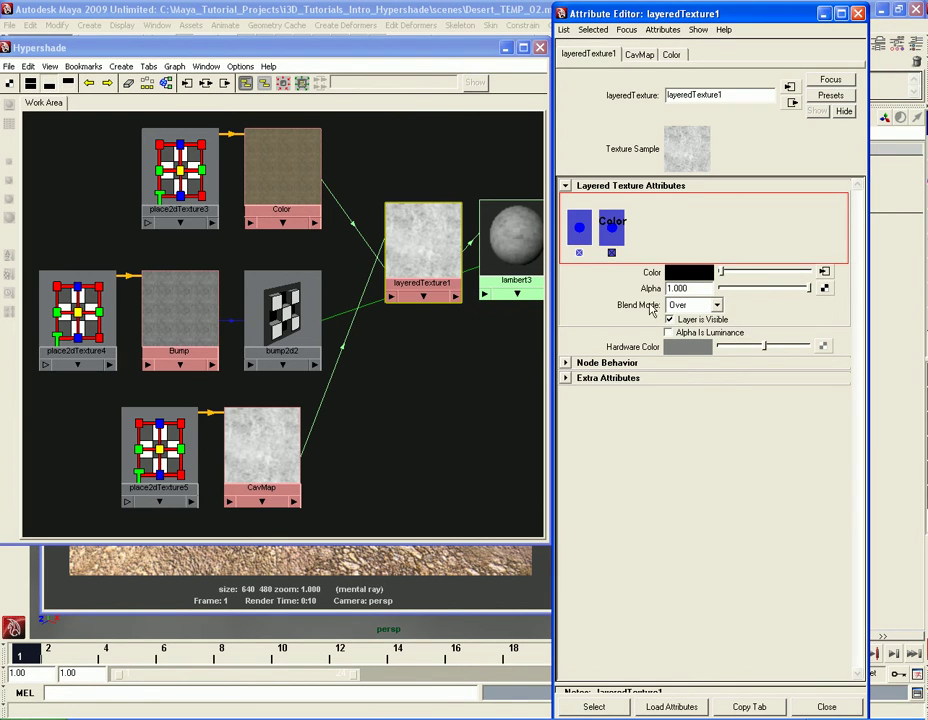
Step: Set the CavMap layer's Blend Mode to Multiply and adjust the Color layer's Blend Mode
left_click(716, 305)
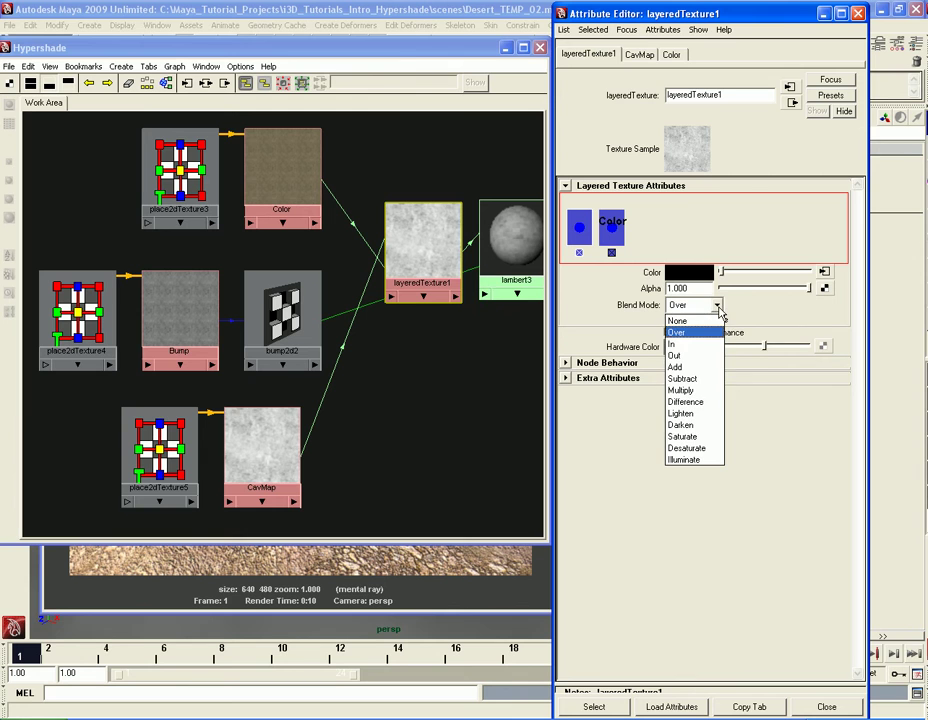
left_click(700, 392)
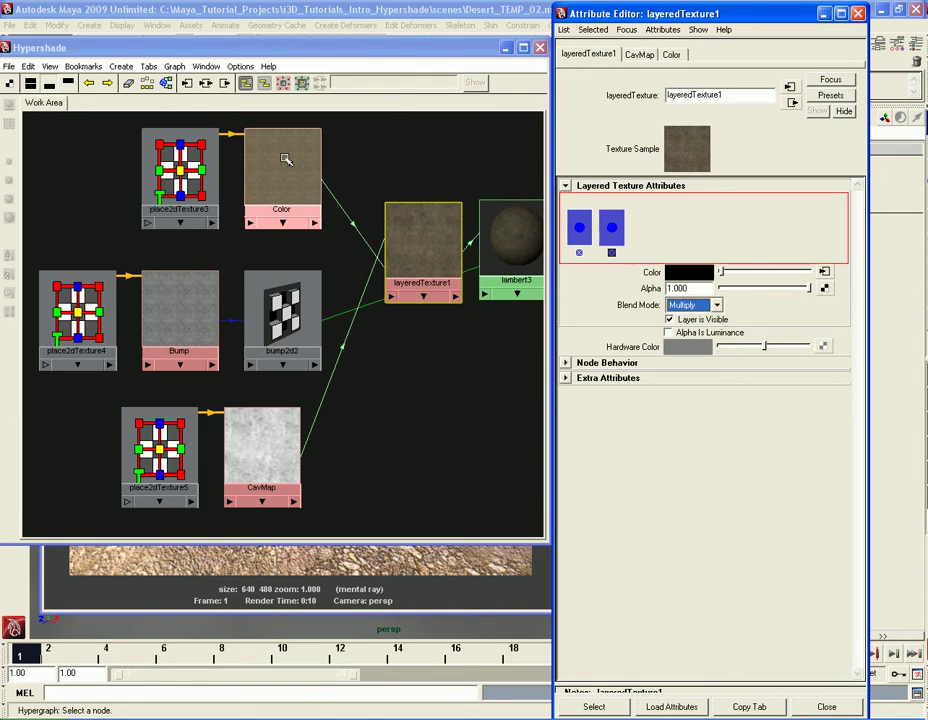
middle_click_drag(317, 227, 617, 236)
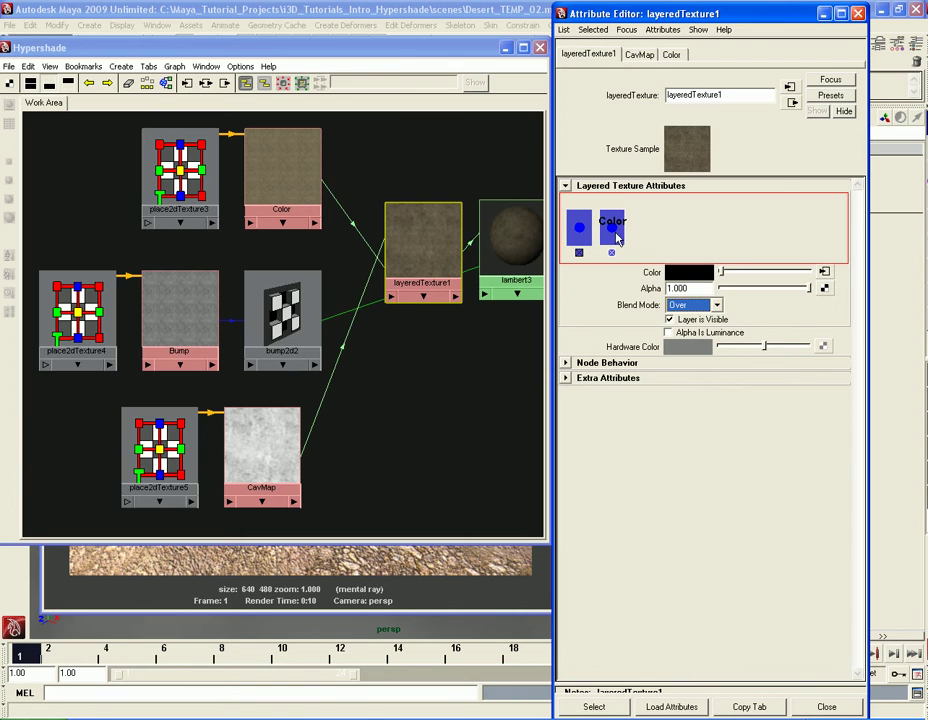
left_click(716, 304)
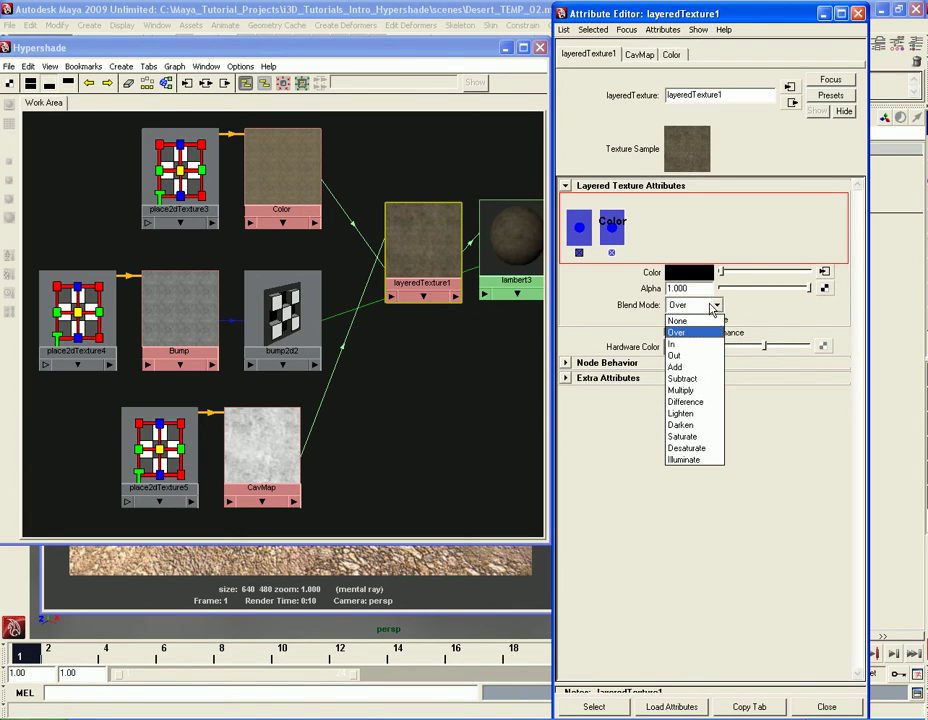
left_click(690, 321)
left_click(580, 228)
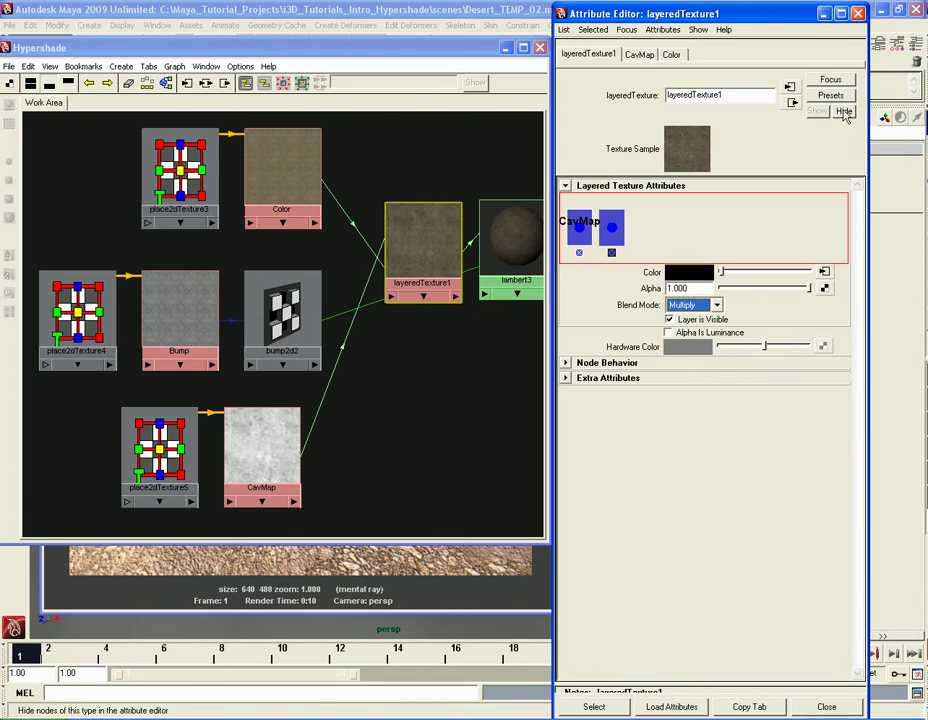
Step: Redo the previous render to show the cavity-darkened ground, then bring Hypershade forward
left_click(598, 337)
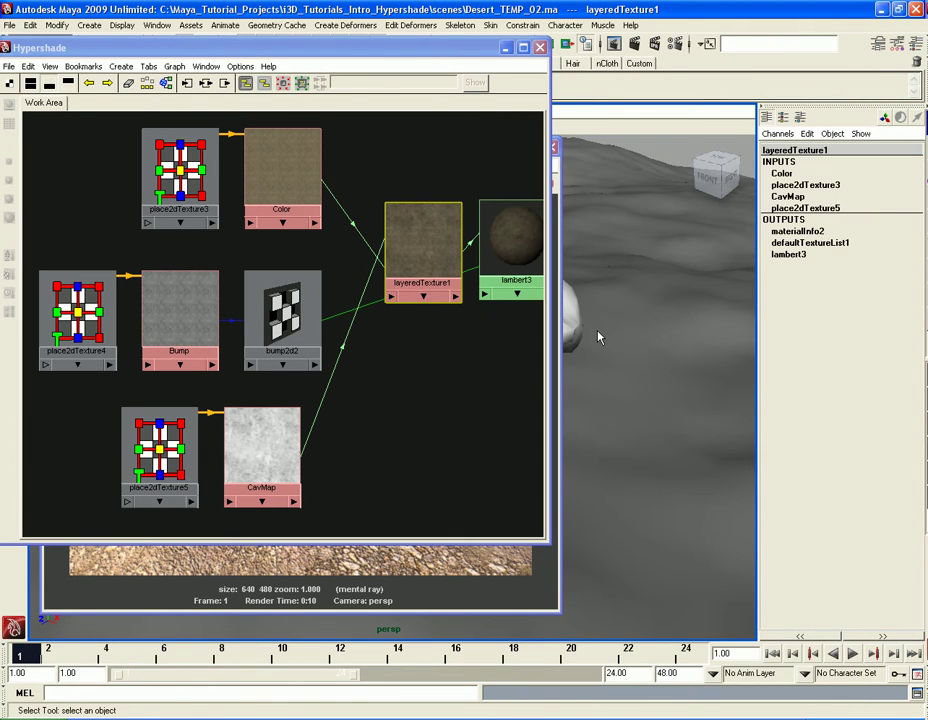
left_click(525, 568)
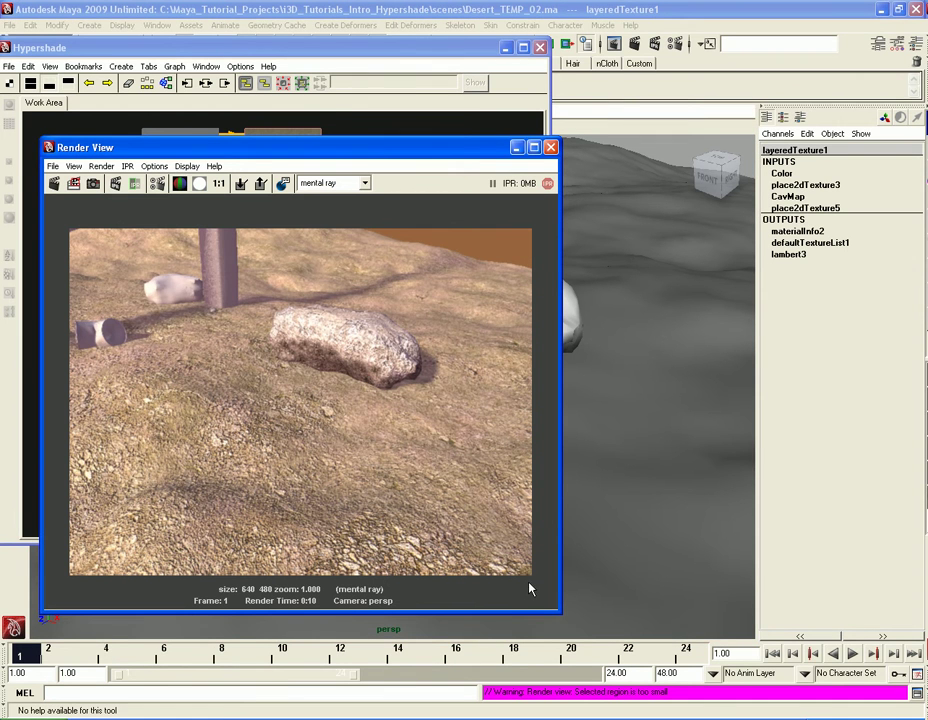
left_click(55, 185)
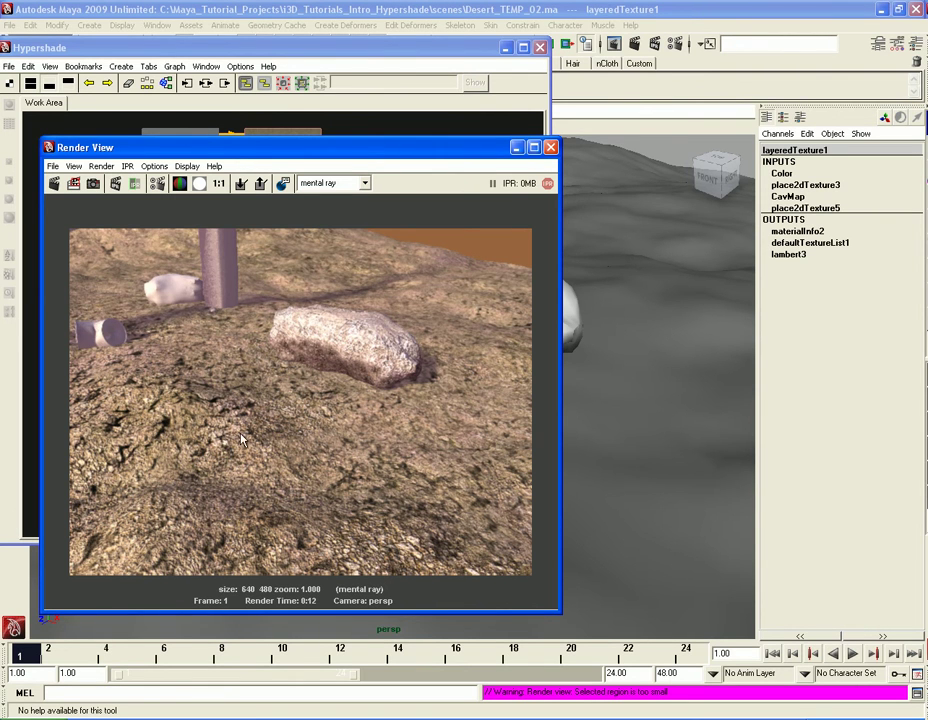
left_click(377, 99)
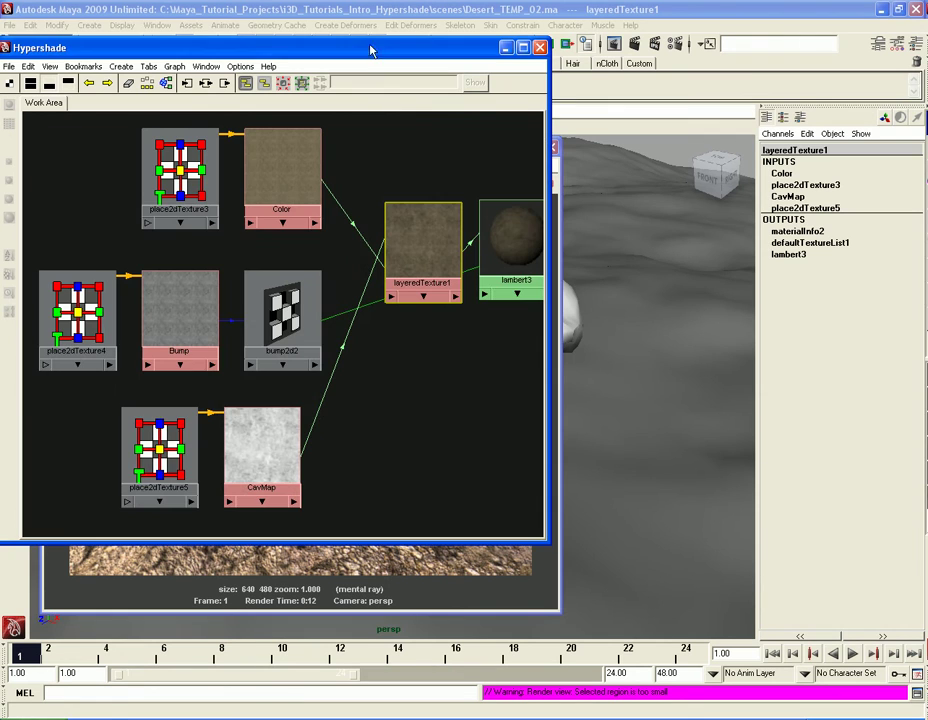
Step: Set place2dTexture5's Repeat UV to 4 by 4, then close the Attribute Editor
double_click(160, 466)
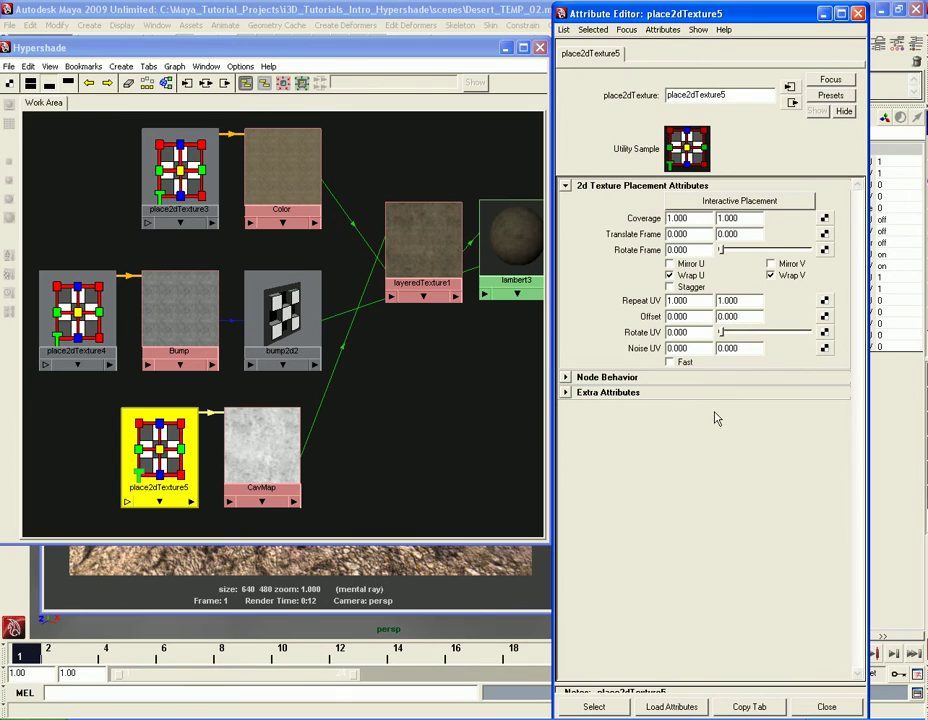
double_click(699, 301)
type("4")
key("Tab")
type("4")
key("Return")
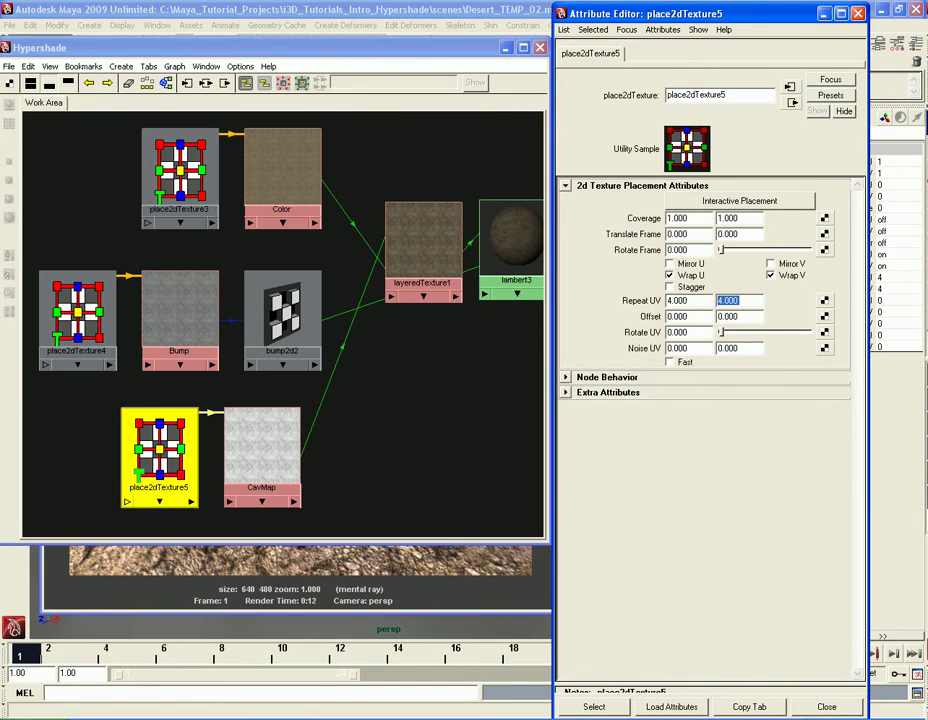
left_click(879, 43)
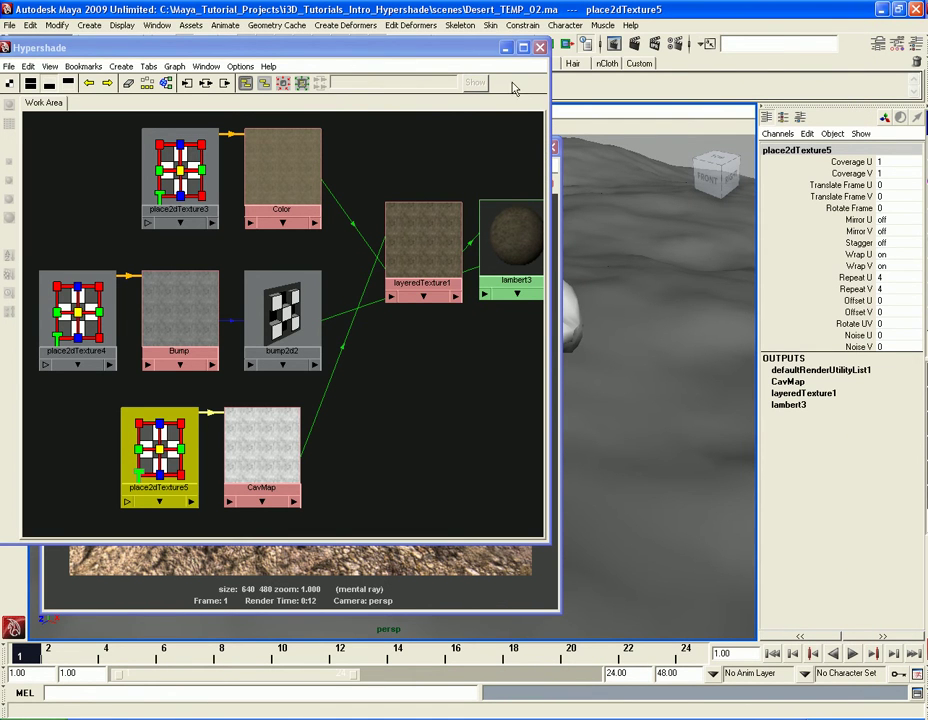
Step: Minimize Hypershade and redo the render to show the 4×4-tiled cavity detail
left_click(507, 52)
left_click(445, 200)
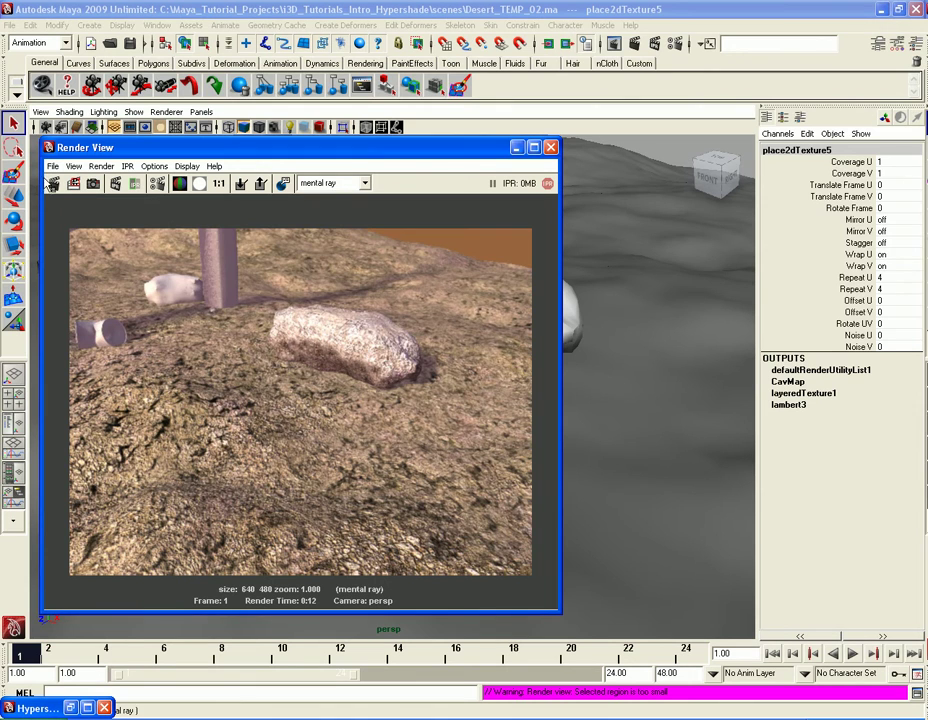
left_click(57, 185)
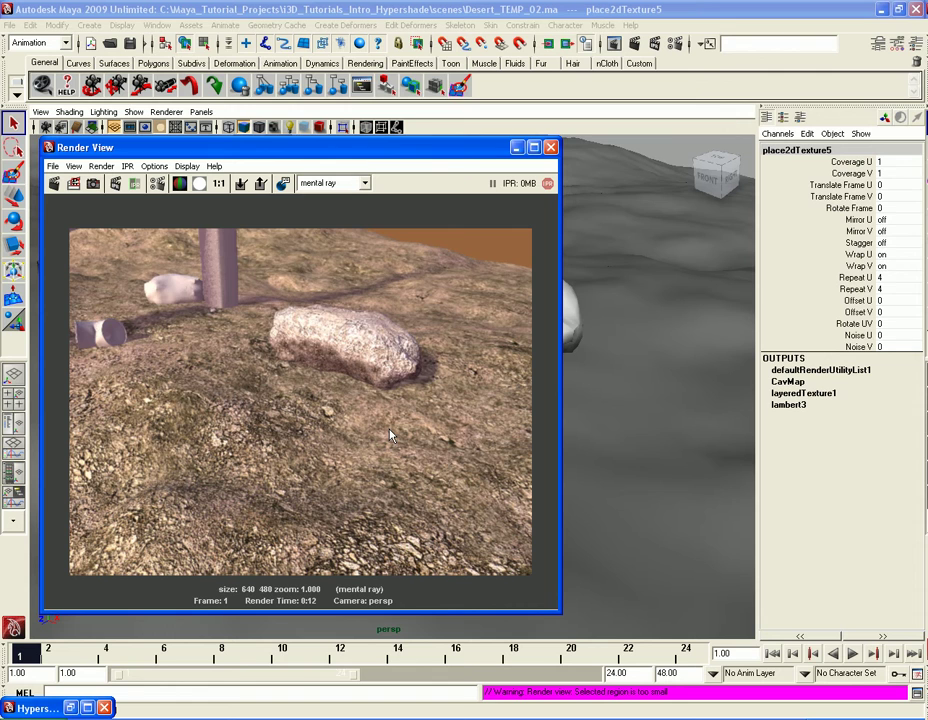
Step: Bring back the Hypershade and rearrange the ground shading network into a tidy layout
left_click(71, 708)
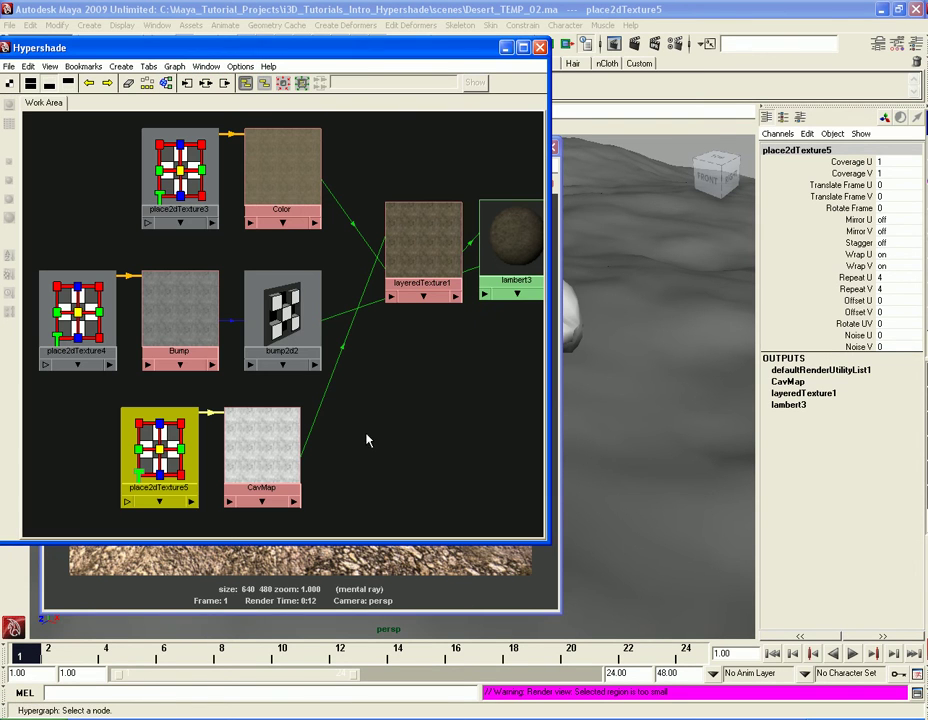
left_click(296, 312)
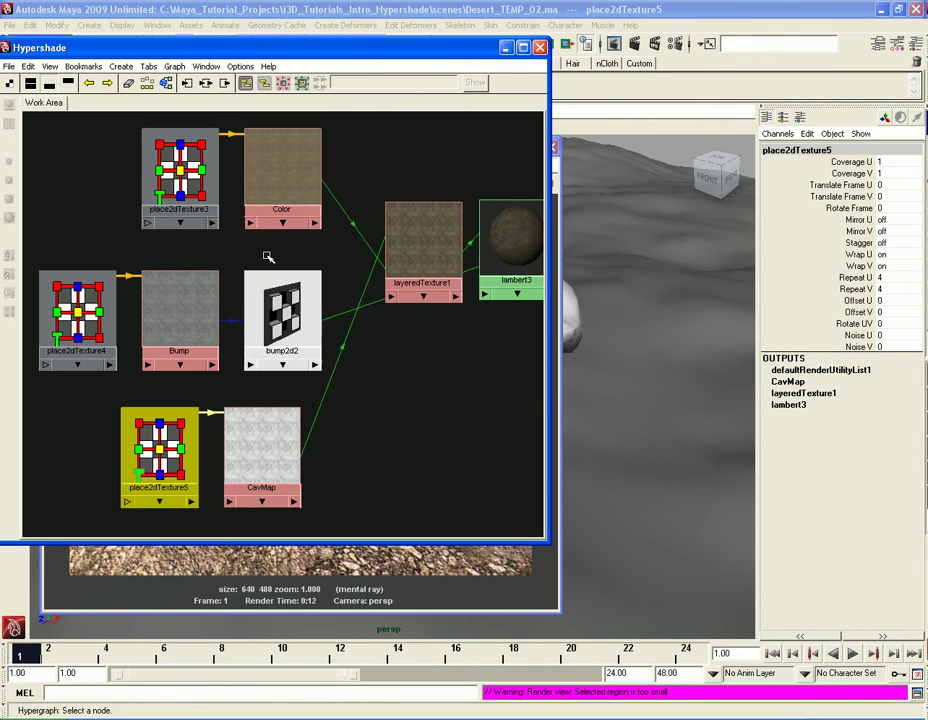
left_click(147, 83)
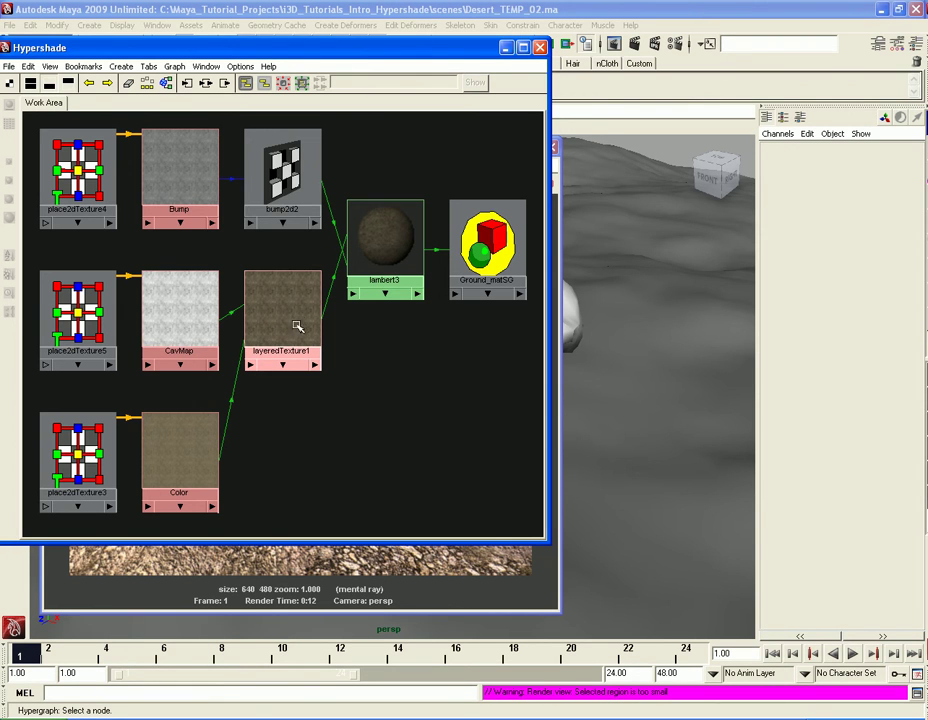
Step: Inspect the lambert3 and layeredTexture1 connections, then clear the node selection
left_click(389, 258)
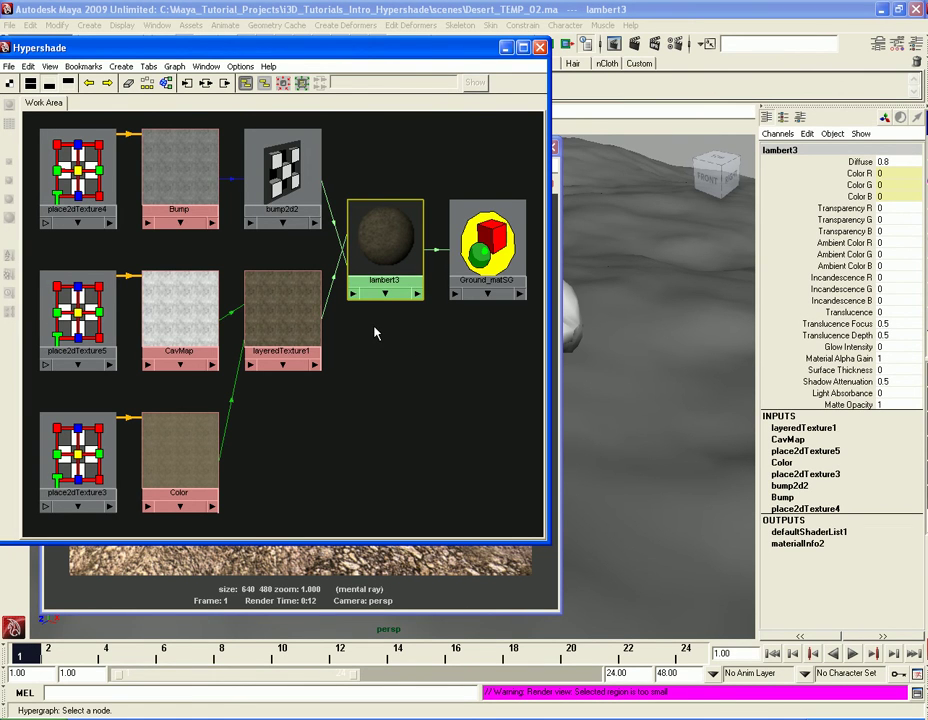
left_click(285, 316)
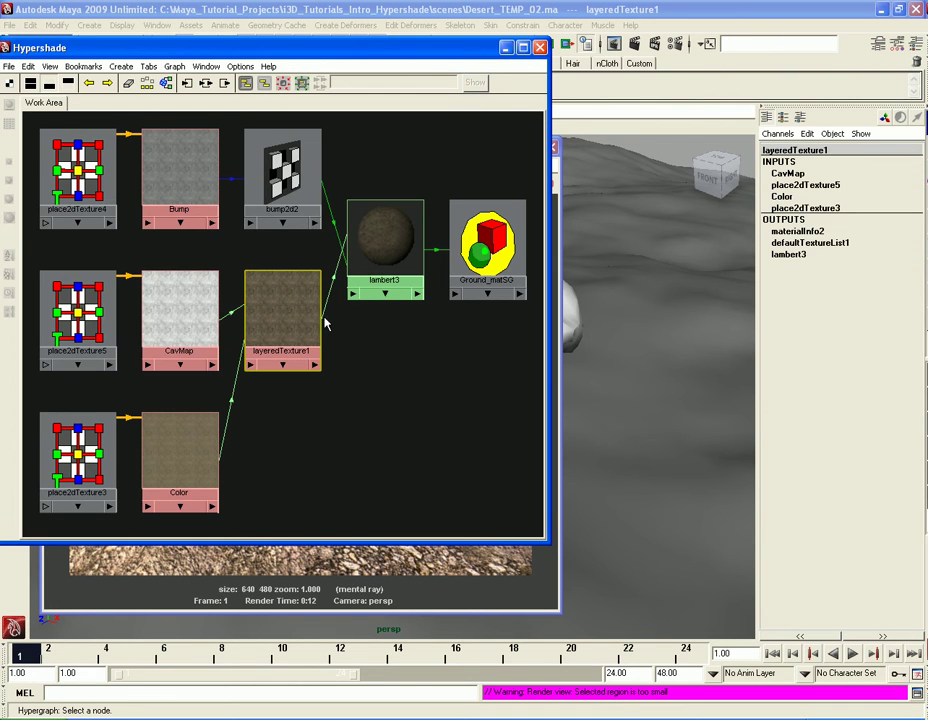
left_click(403, 323)
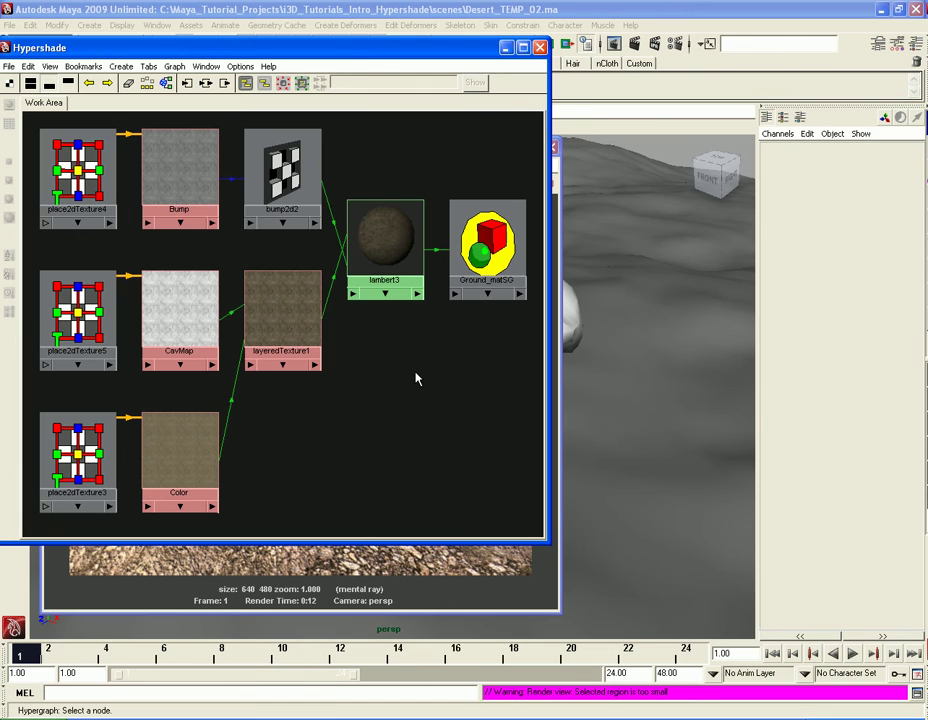
Step: Minimize the Hypershade to reveal the mental ray render of the cavity-darkened desert ground
left_click(506, 47)
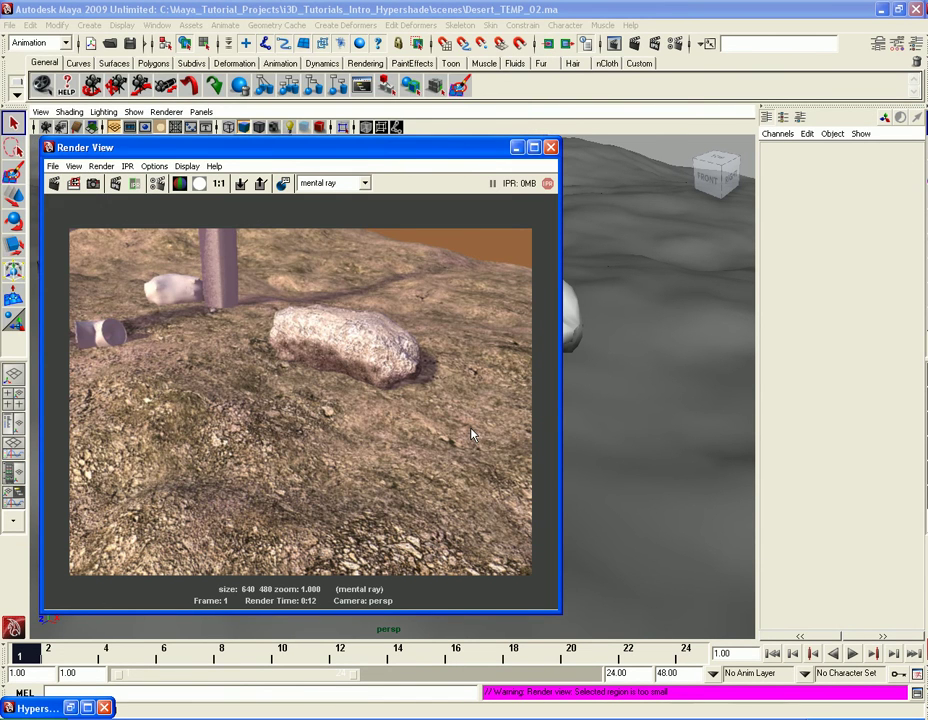